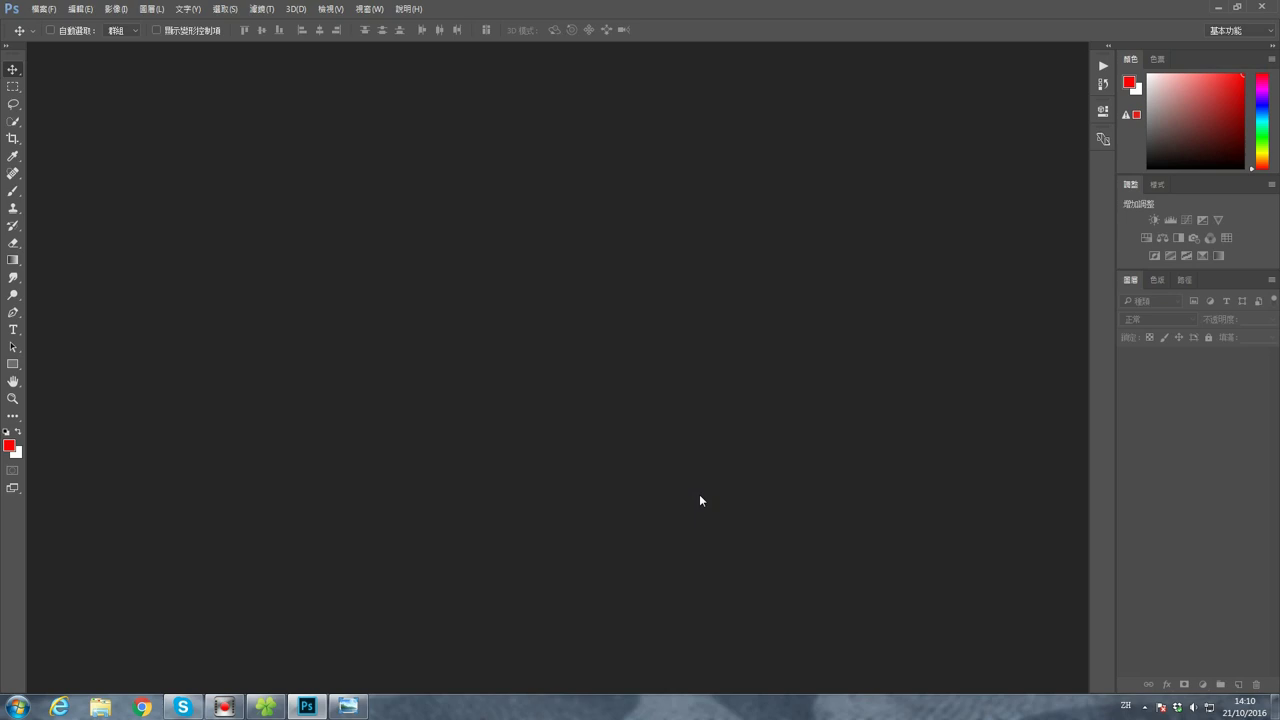
# Step: Create a new 2100 × 1500 pixel document at 150 pixels/inch resolution
pyautogui.click(43, 9)
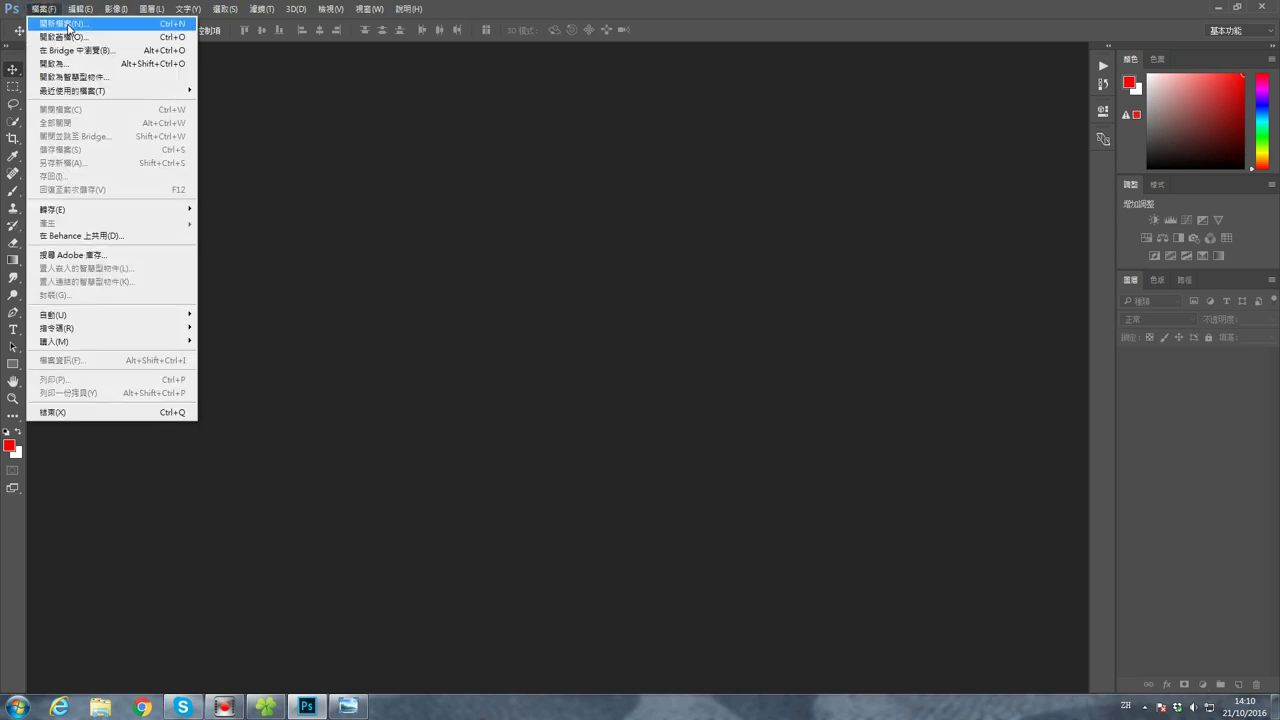
pyautogui.click(66, 23)
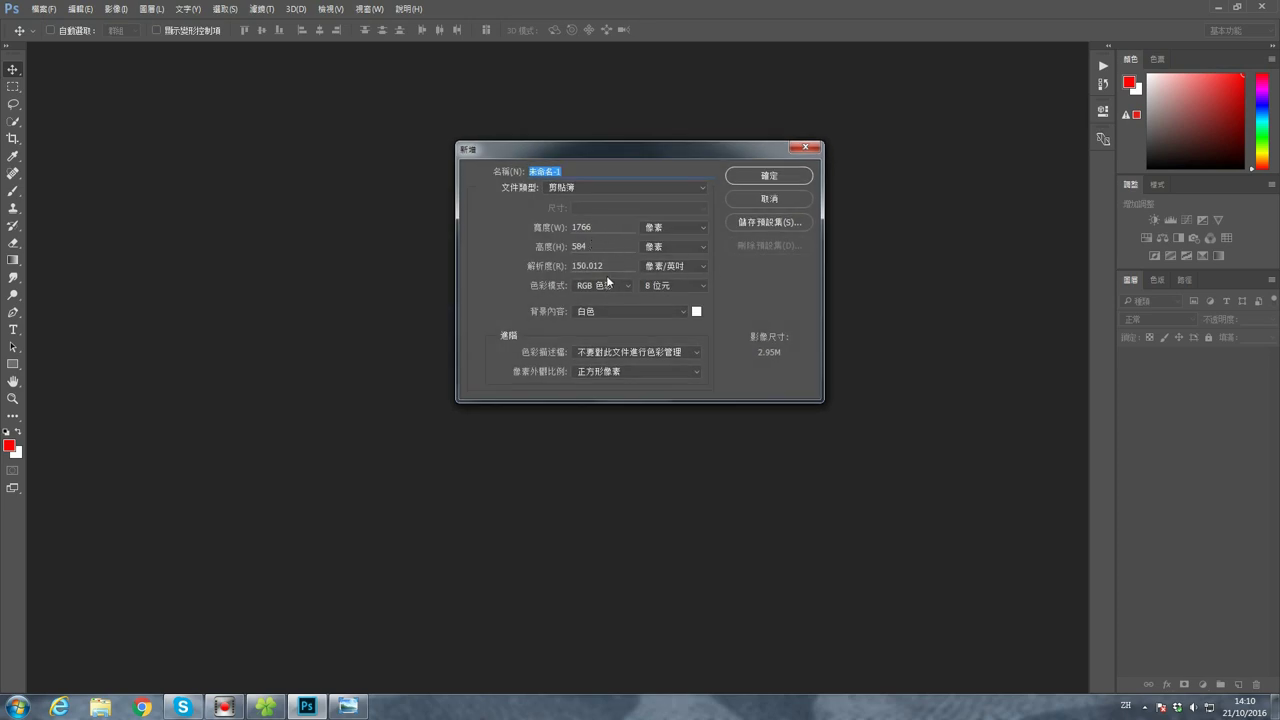
pyautogui.doubleClick(614, 265)
pyautogui.write('150')
pyautogui.moveTo(490, 221); pyautogui.dragTo(523, 220)
pyautogui.click(578, 227)
pyautogui.doubleClick(611, 244)
pyautogui.write('1500')
pyautogui.click(793, 178)
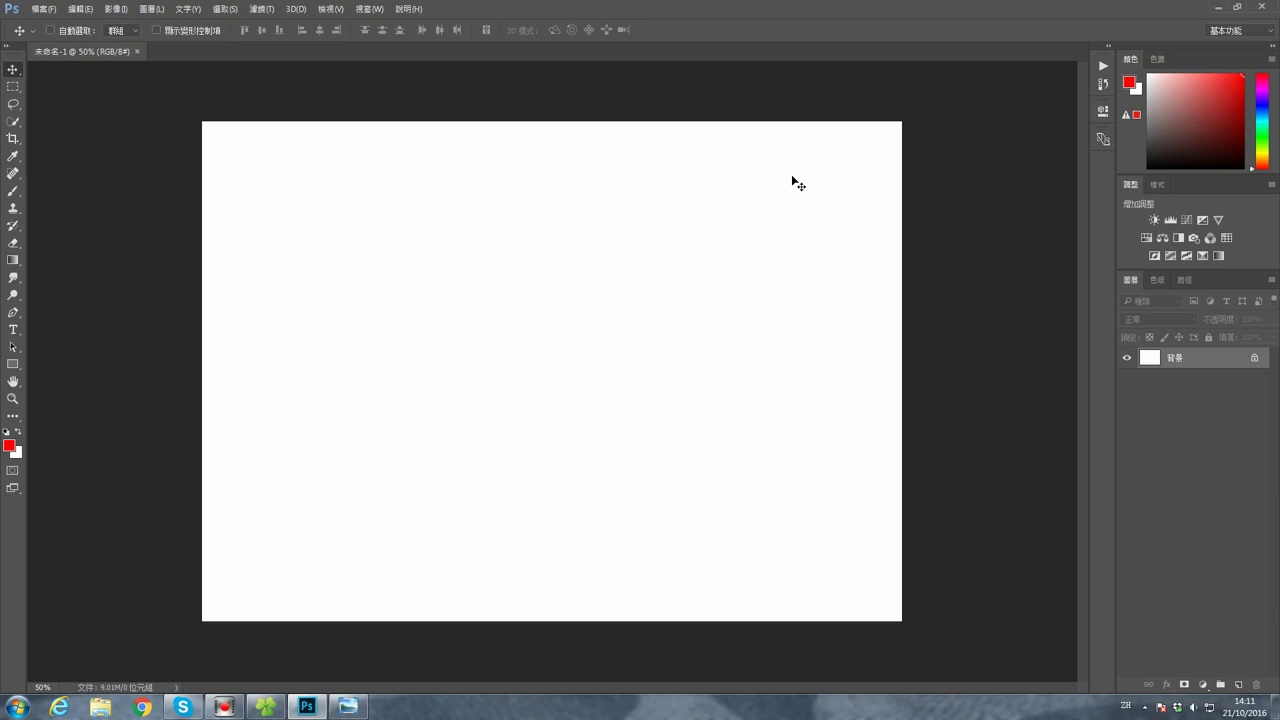
# Step: Show the grid over the canvas and add a new empty layer, 圖層 1
pyautogui.click(330, 10)
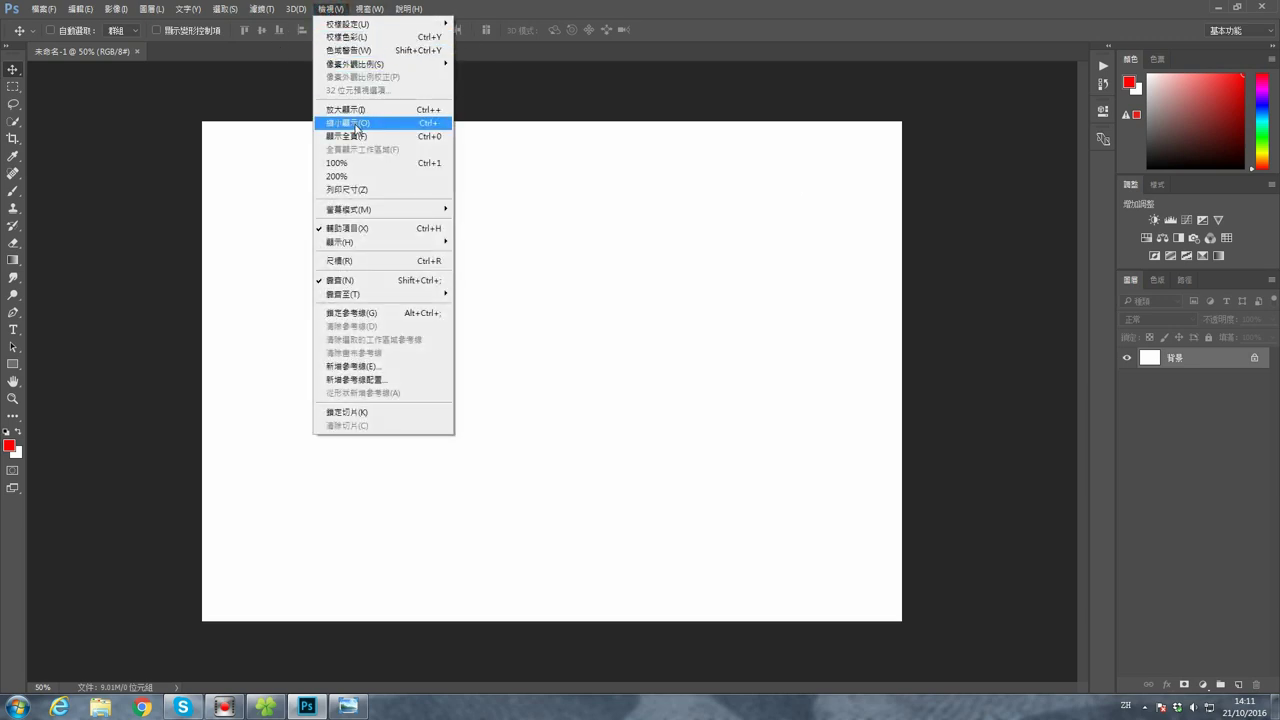
pyautogui.moveTo(380, 242)
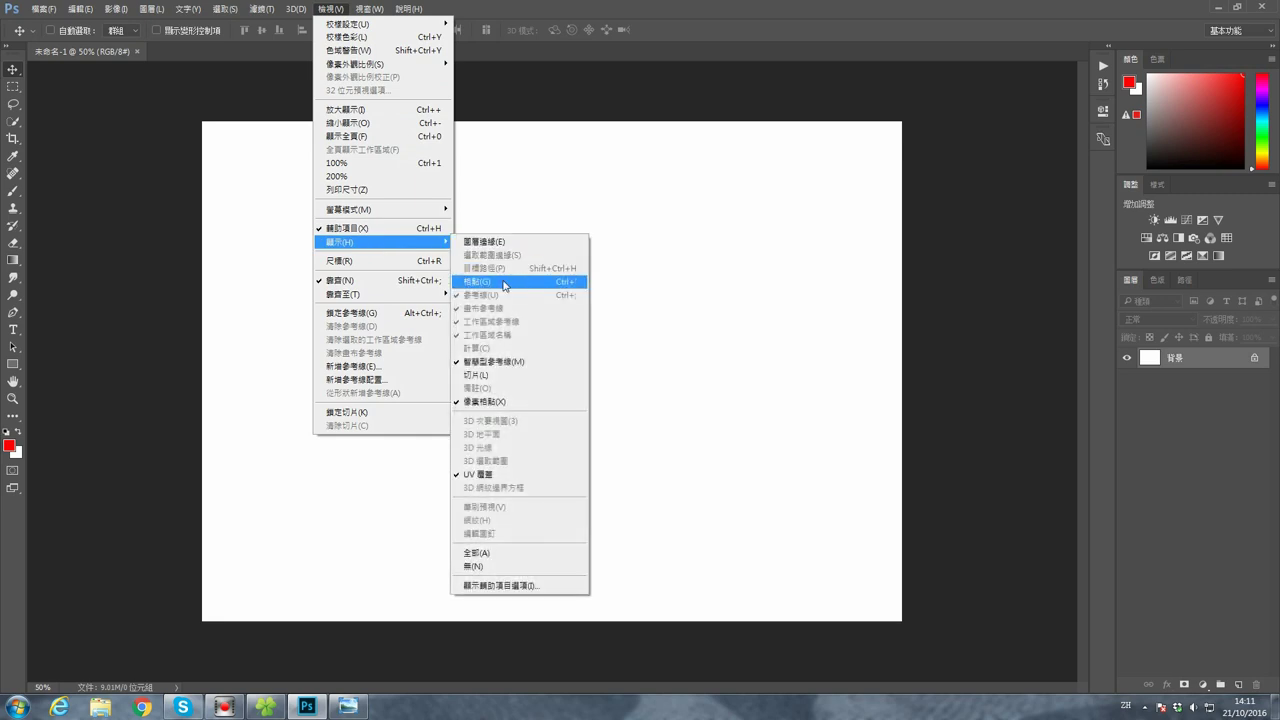
pyautogui.click(505, 286)
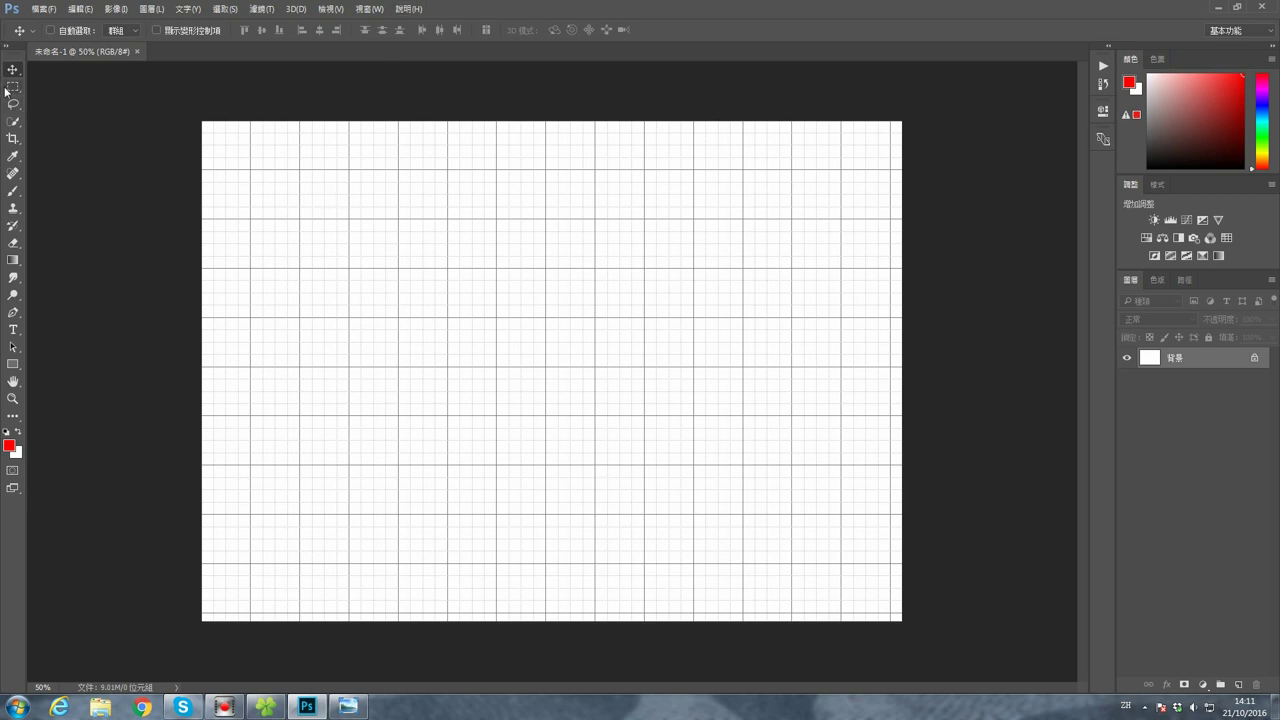
pyautogui.click(1238, 685)
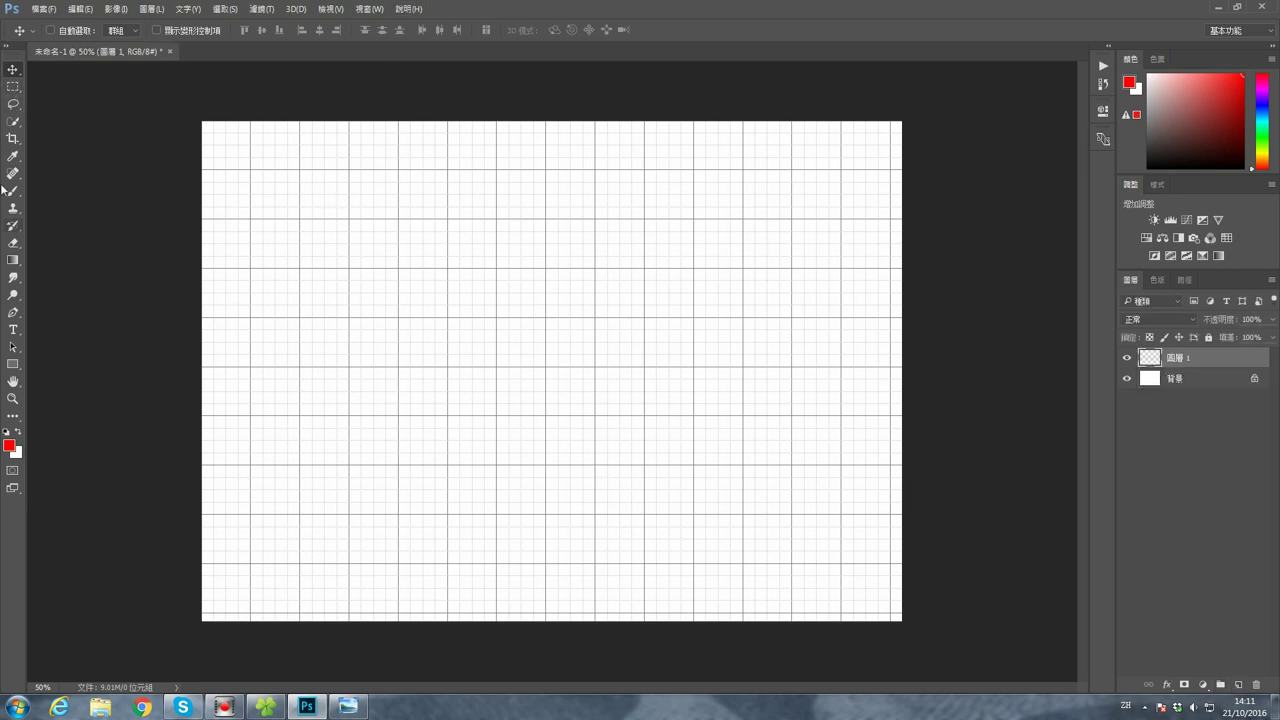
# Step: Draw a wide rectangle across the lower canvas, fill it with the red foreground colour, and deselect
pyautogui.click(15, 89)
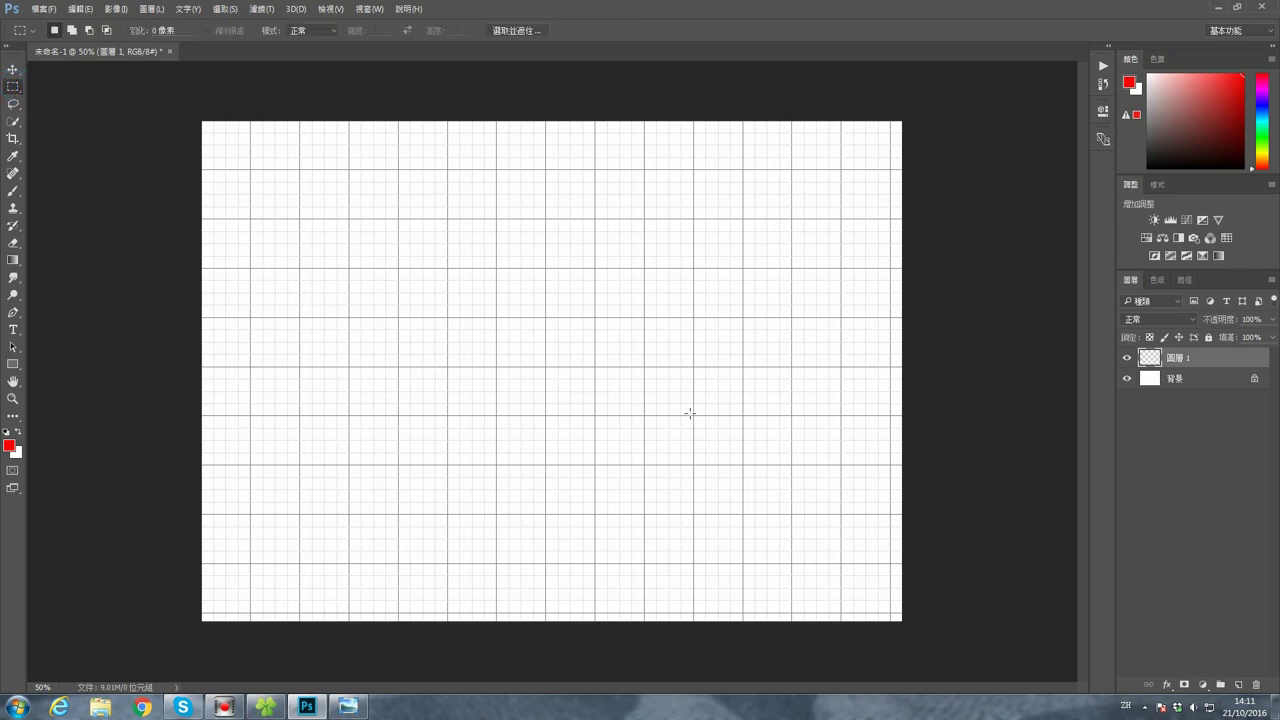
pyautogui.moveTo(251, 367)
pyautogui.mouseDown()
pyautogui.moveTo(470, 416)
pyautogui.moveTo(837, 565)
pyautogui.mouseUp()
pyautogui.click(77, 10)
pyautogui.click(80, 10)
pyautogui.click(86, 10)
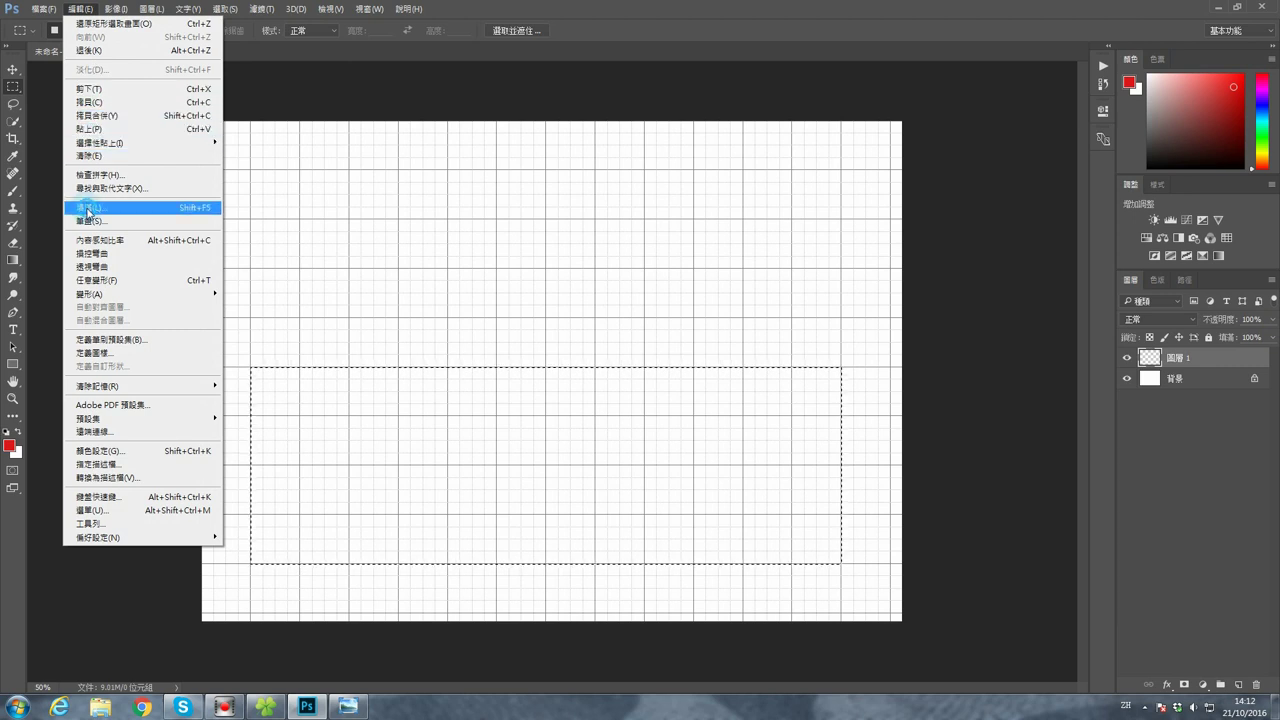
pyautogui.click(86, 207)
pyautogui.click(665, 205)
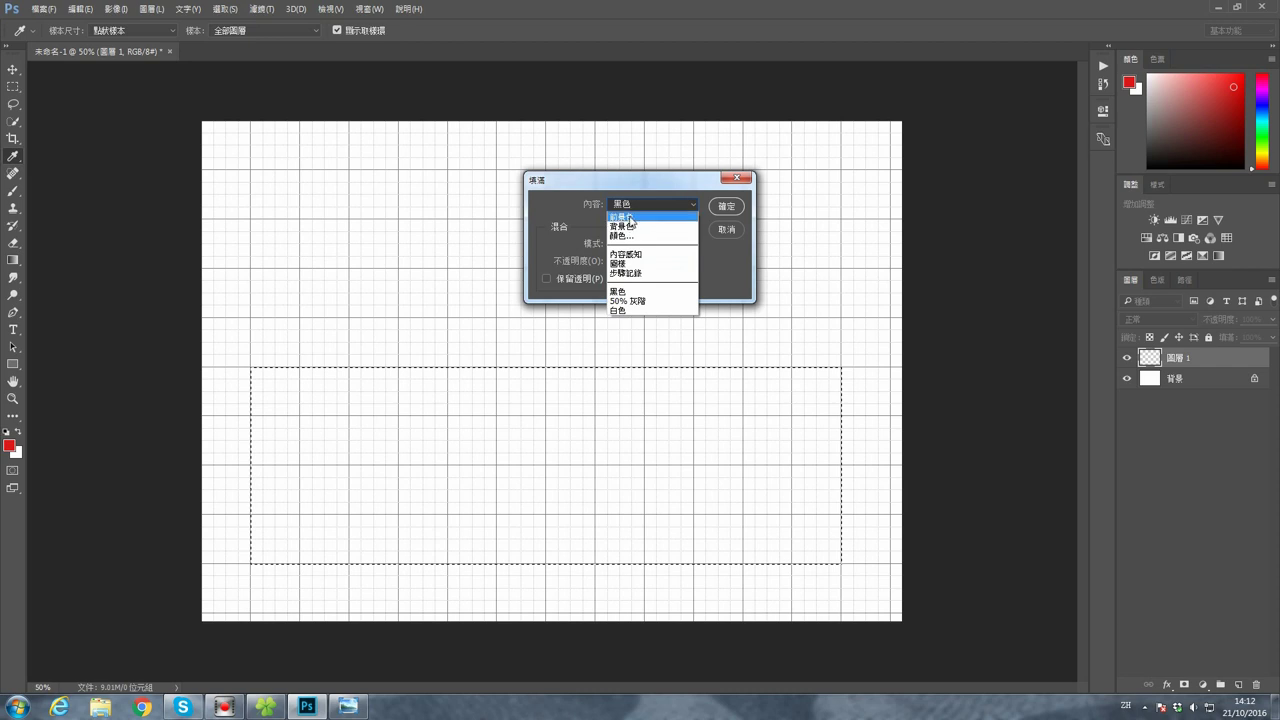
pyautogui.click(630, 216)
pyautogui.click(726, 206)
pyautogui.press('m')
pyautogui.hotkey('ctrl', 'd')
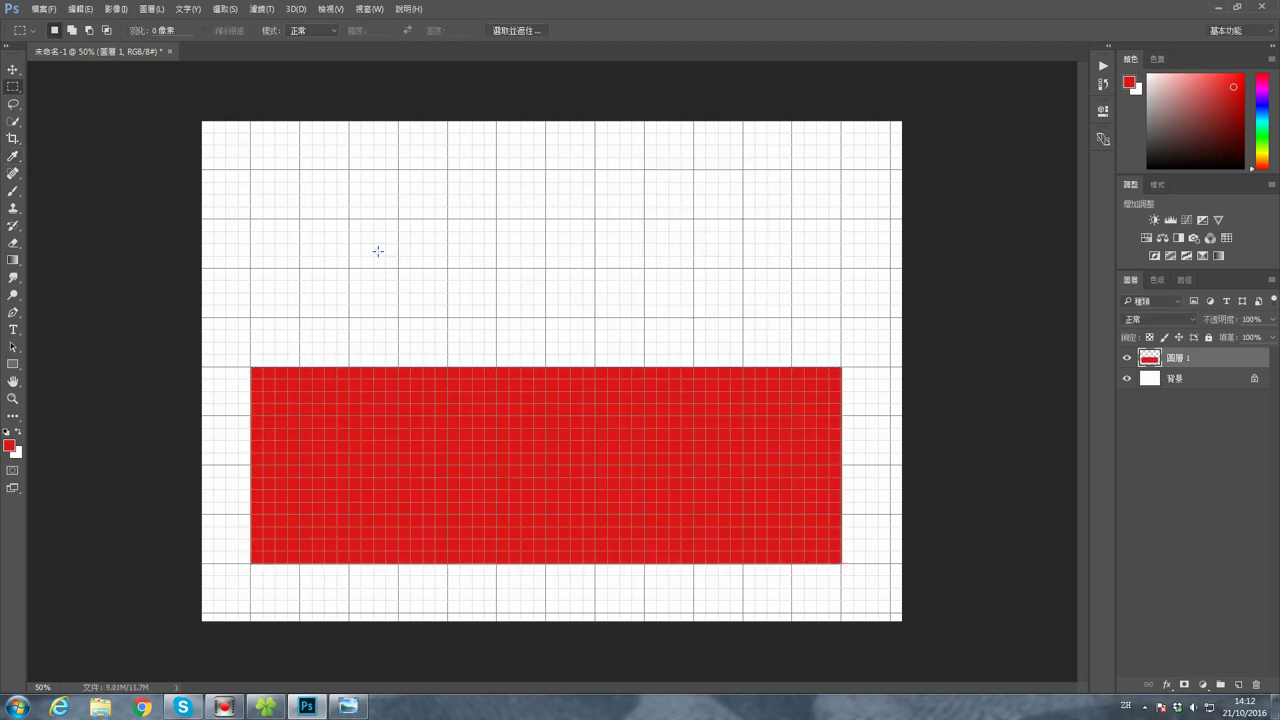
pyautogui.press('i')
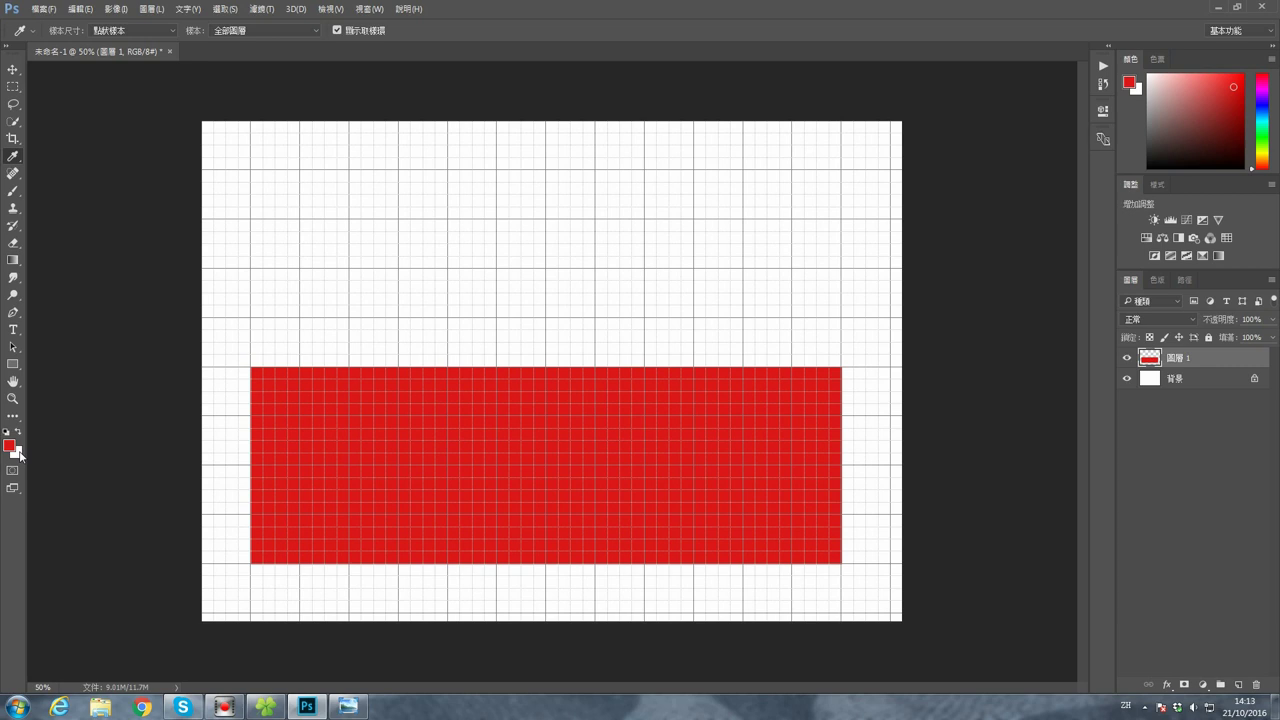
# Step: Set the background colour to a light red
pyautogui.click(17, 452)
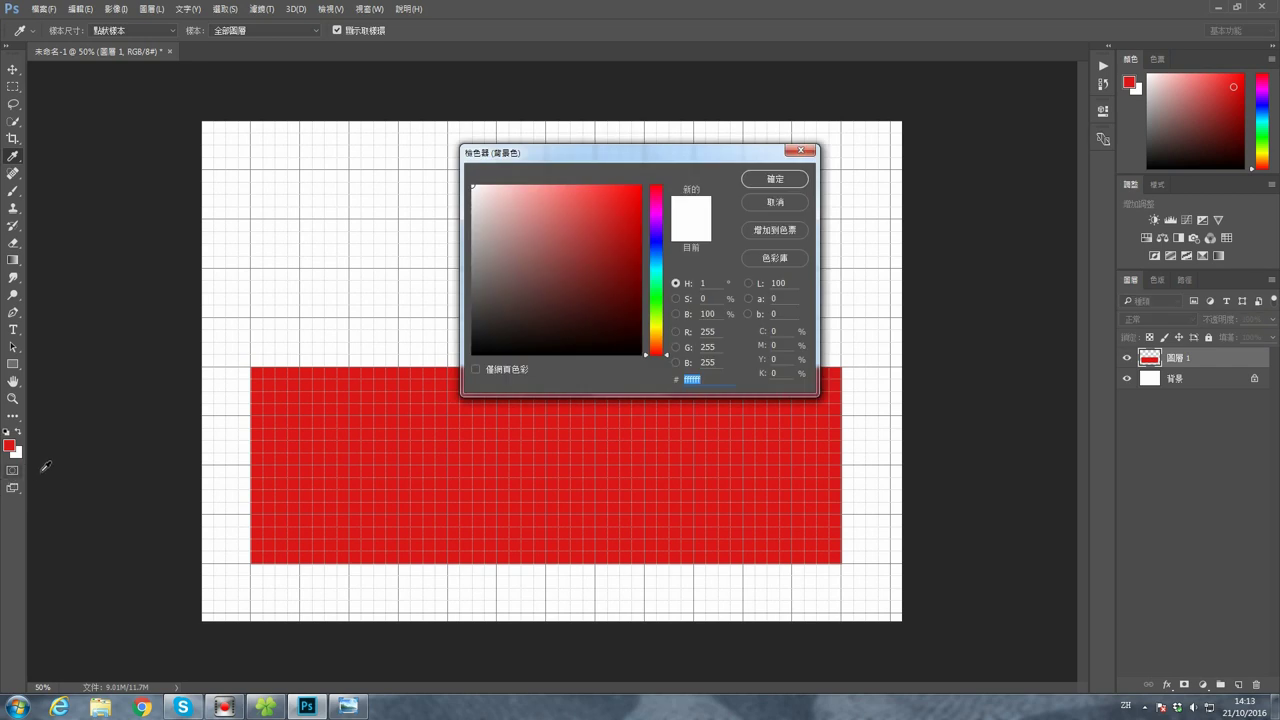
pyautogui.click(577, 201)
pyautogui.click(581, 202)
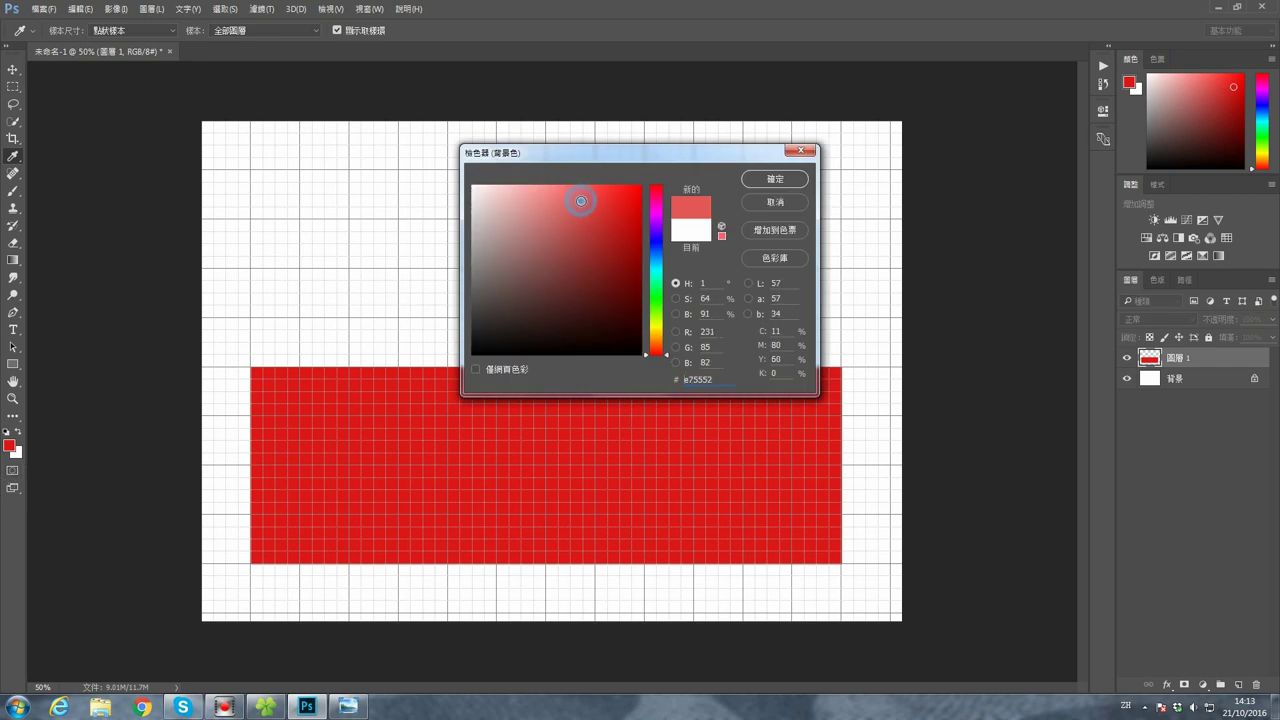
pyautogui.click(772, 179)
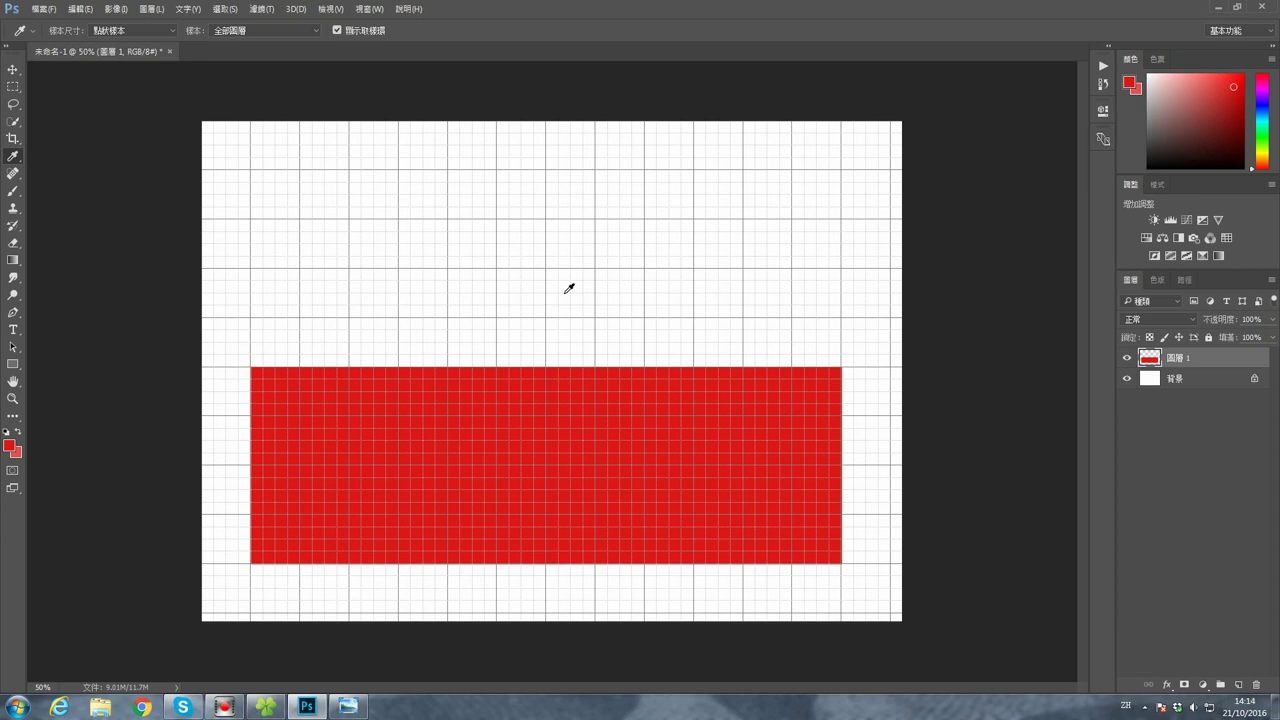
# Step: On a new layer 圖層 2, fill one upper-left grid square with red
pyautogui.click(1238, 685)
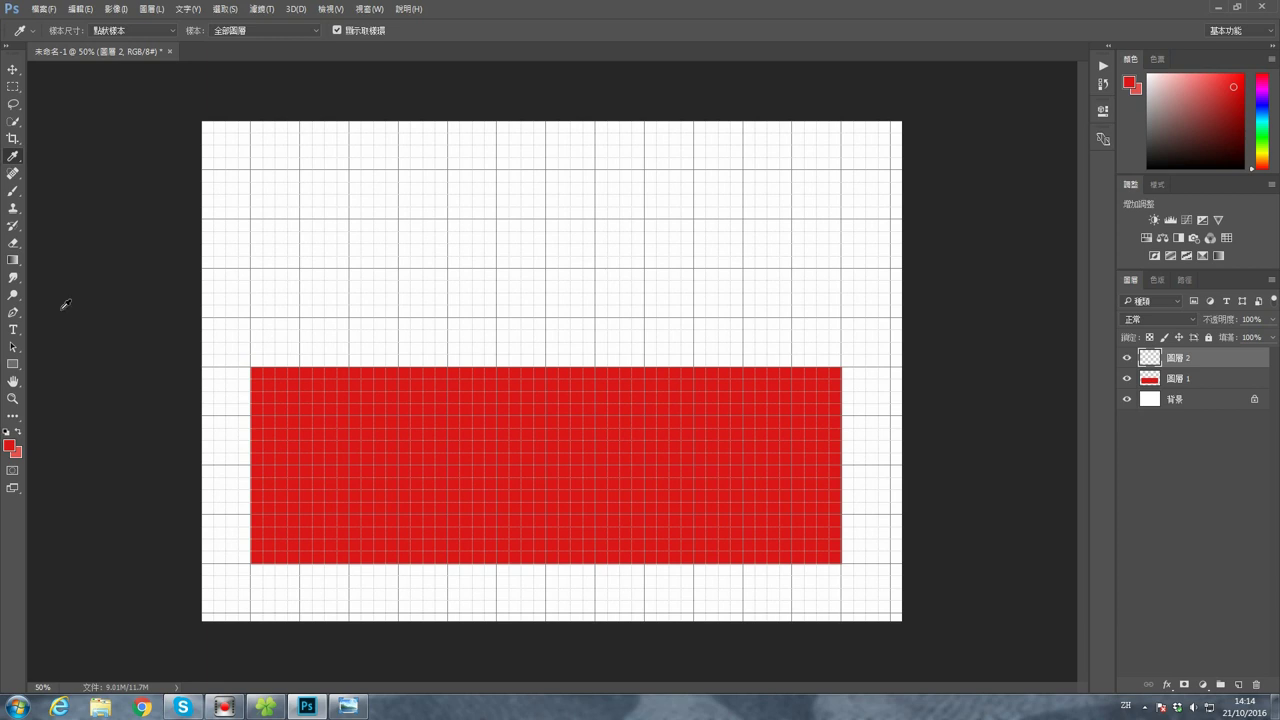
pyautogui.click(13, 87)
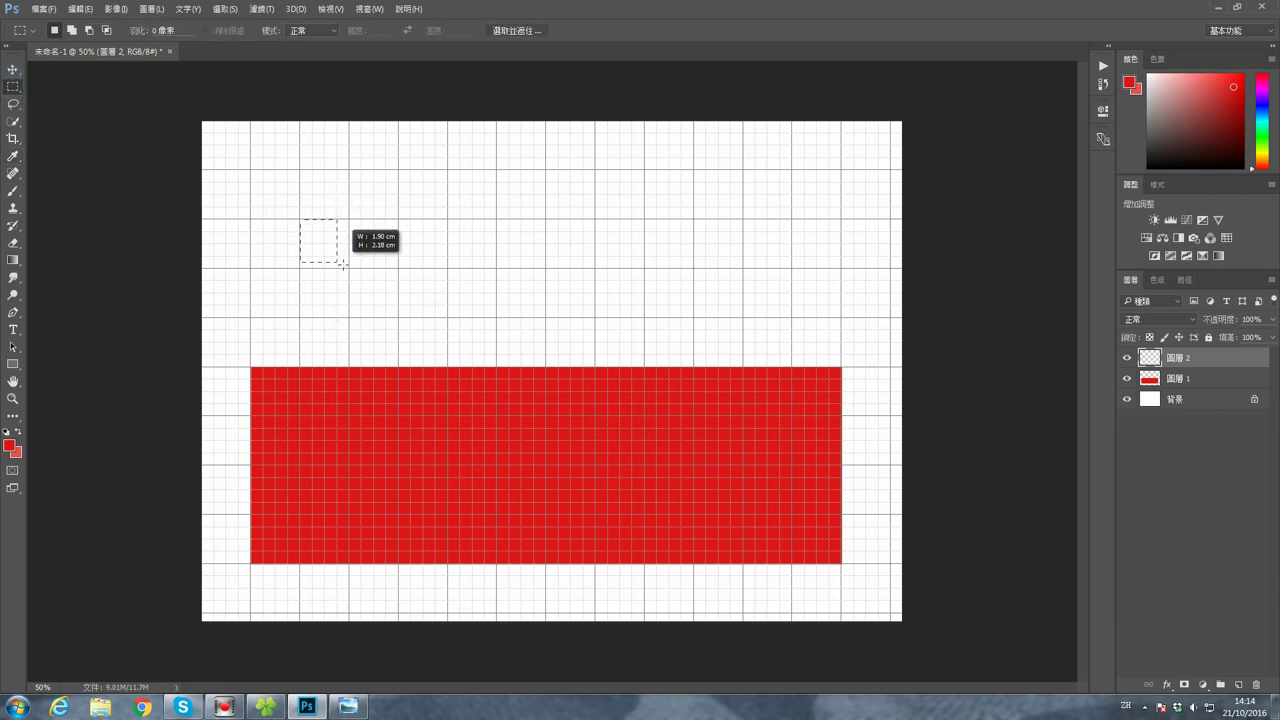
pyautogui.moveTo(300, 218); pyautogui.dragTo(349, 268)
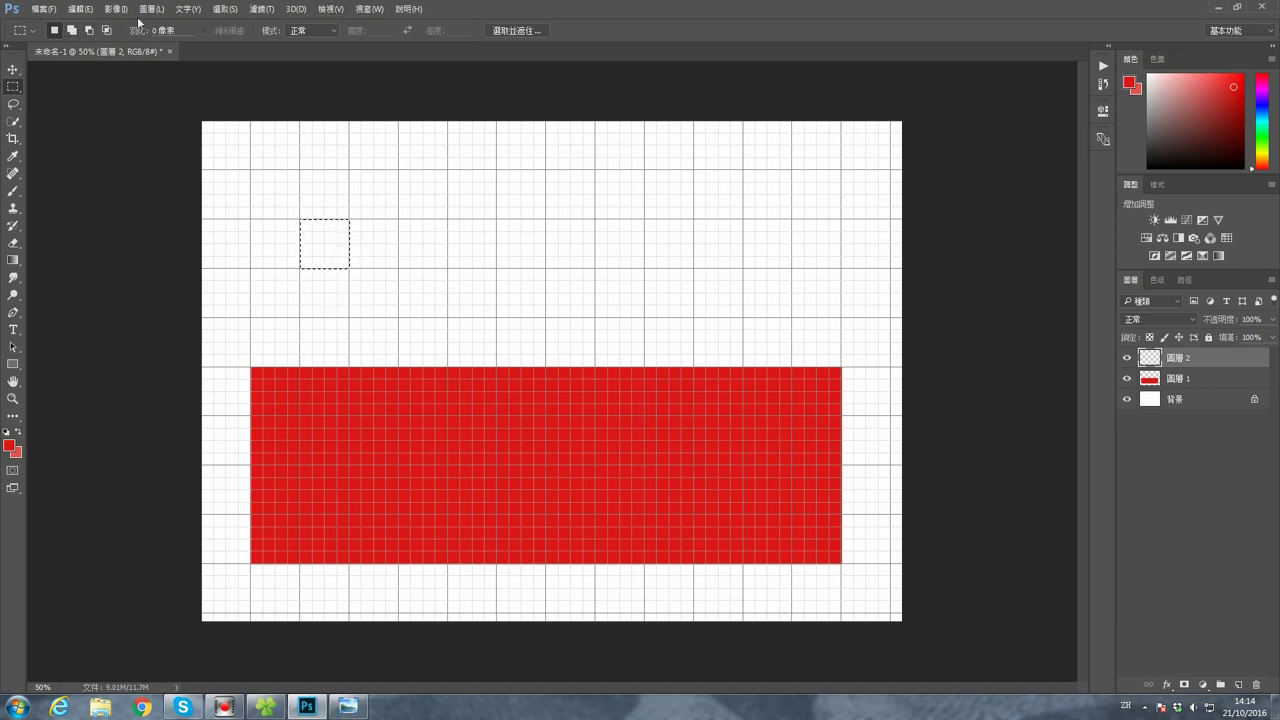
pyautogui.click(74, 12)
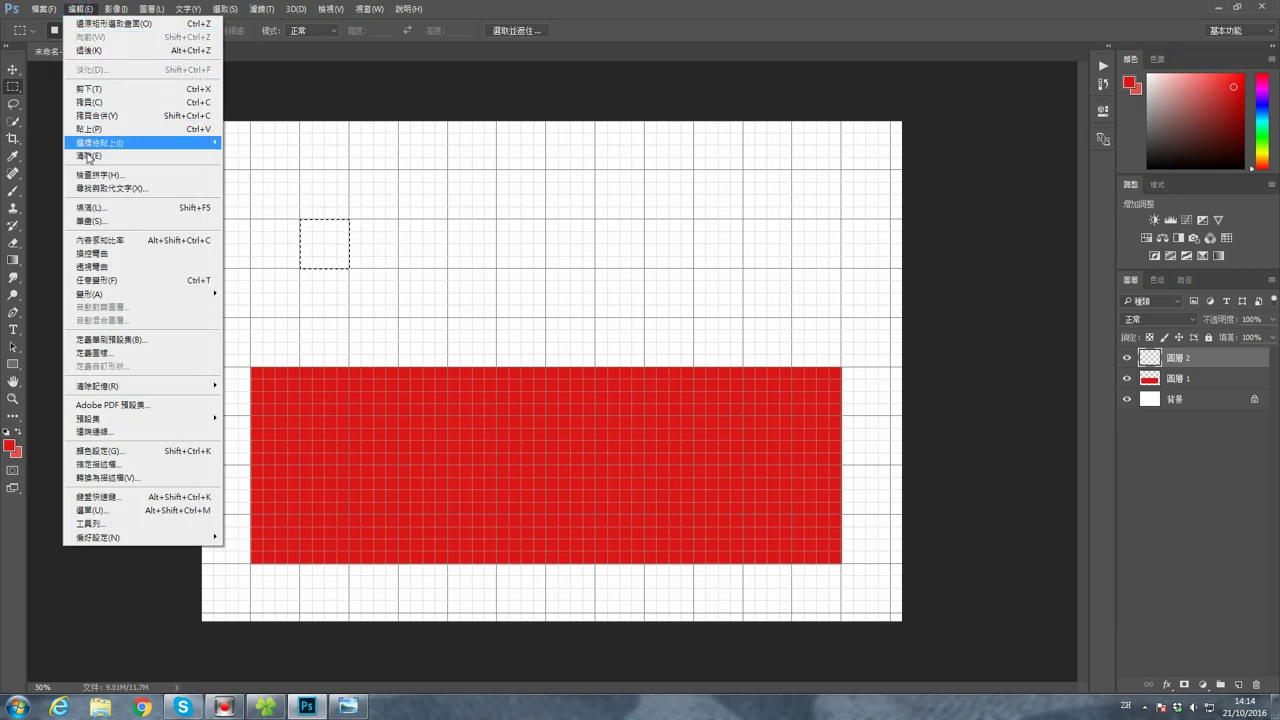
pyautogui.click(87, 208)
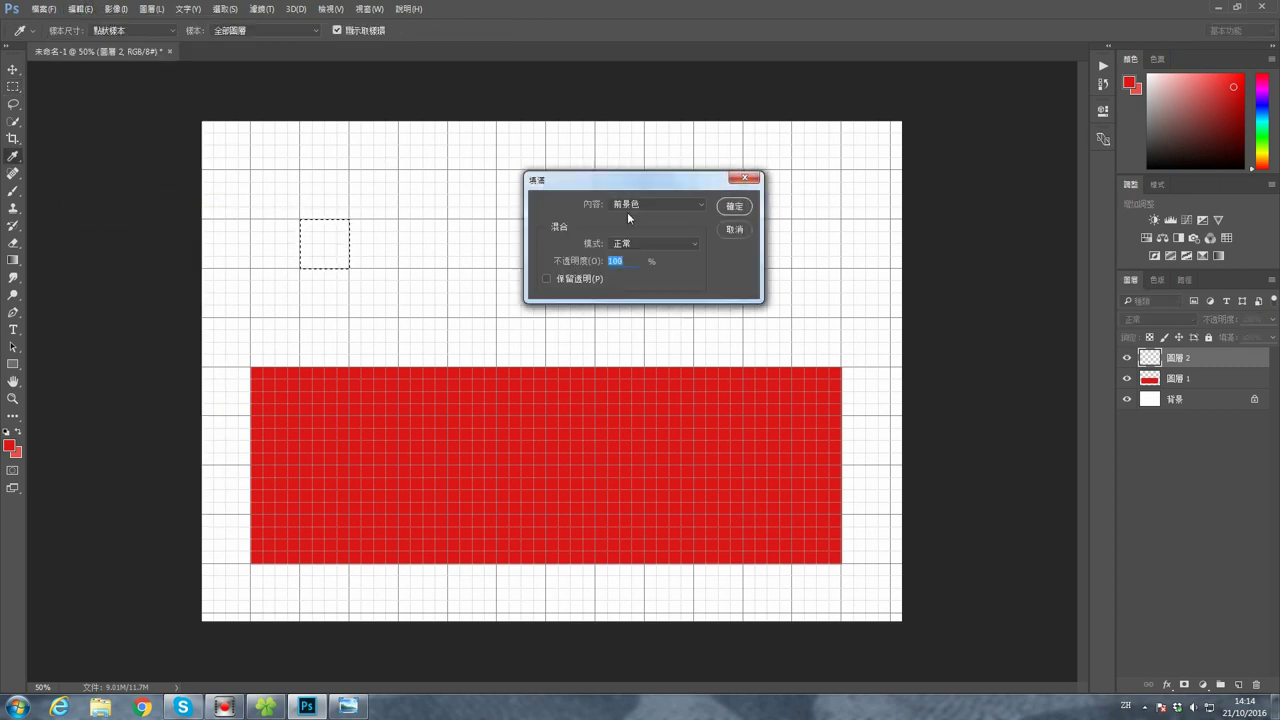
pyautogui.click(736, 207)
pyautogui.click(394, 221)
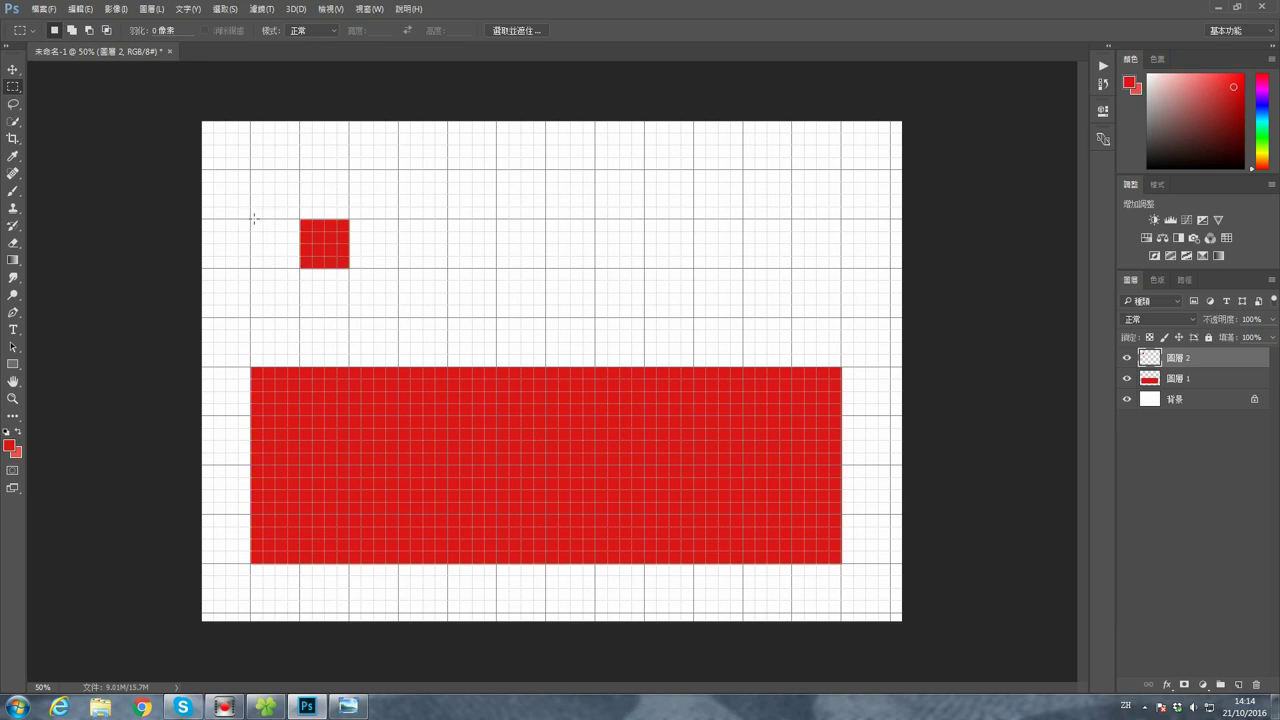
# Step: Fill the grid square left of the red square with the light-red background colour
pyautogui.moveTo(251, 219); pyautogui.dragTo(298, 267)
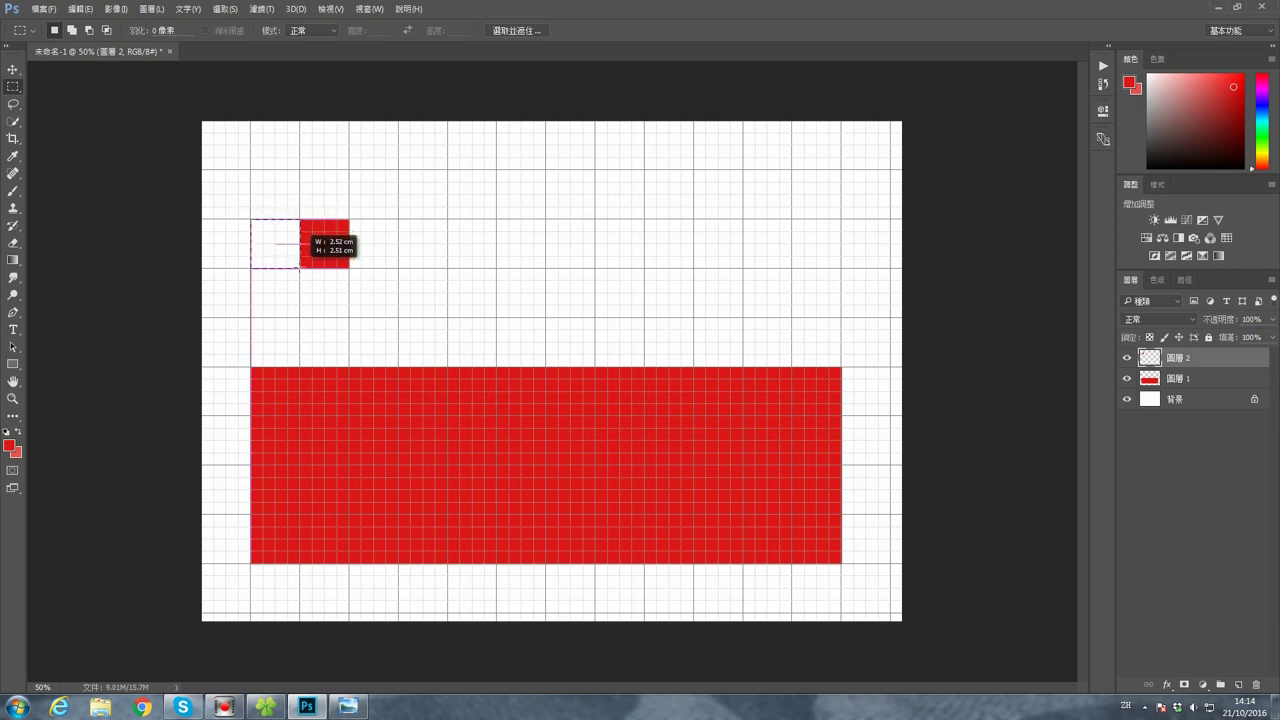
pyautogui.click(79, 9)
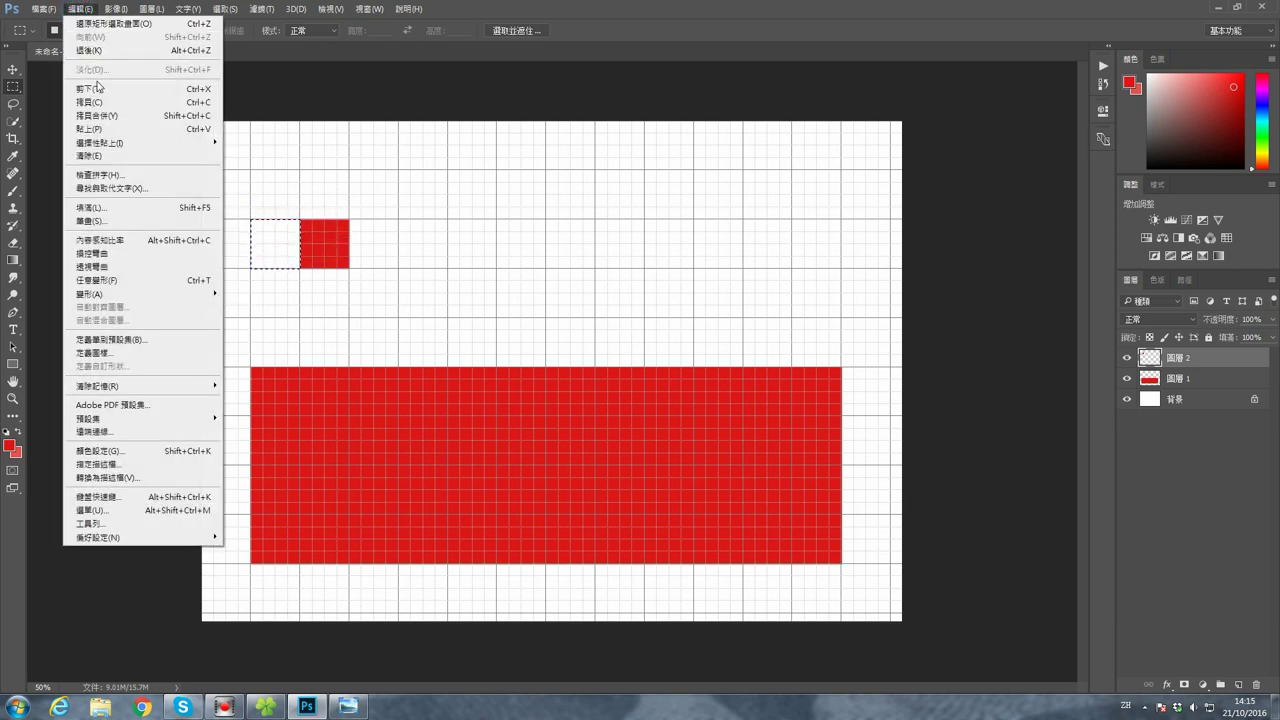
pyautogui.click(112, 208)
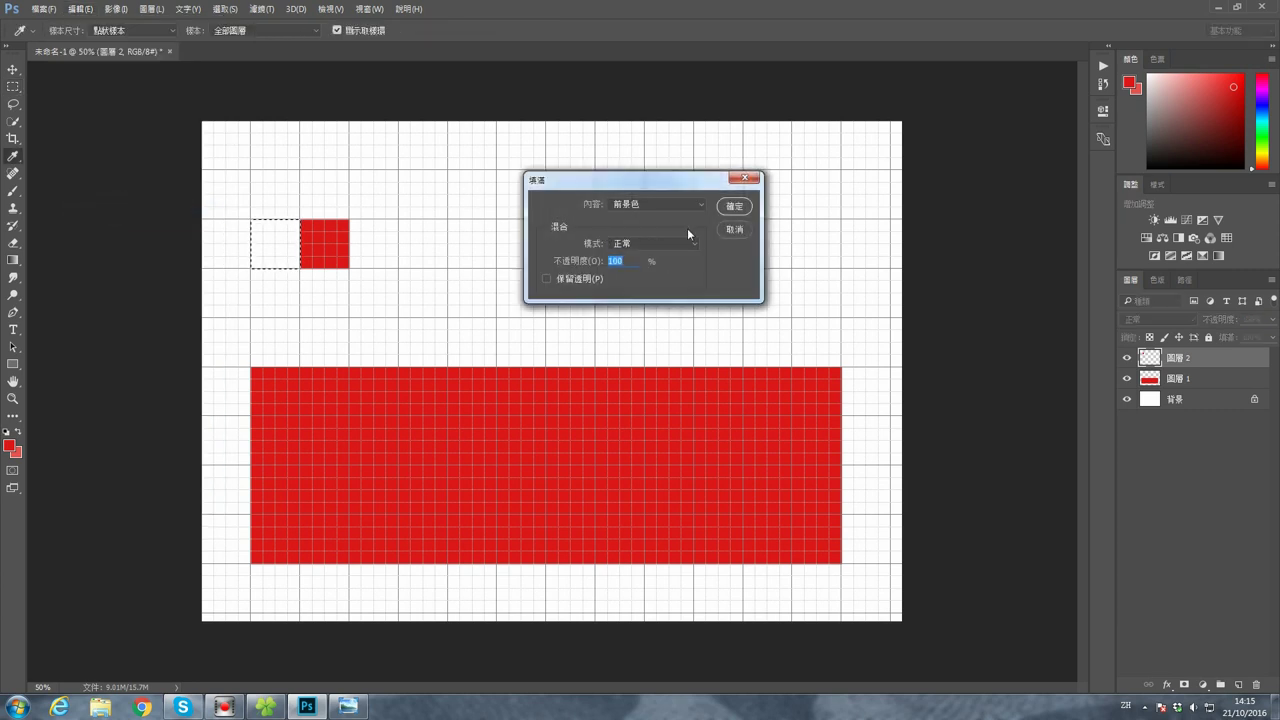
pyautogui.click(697, 204)
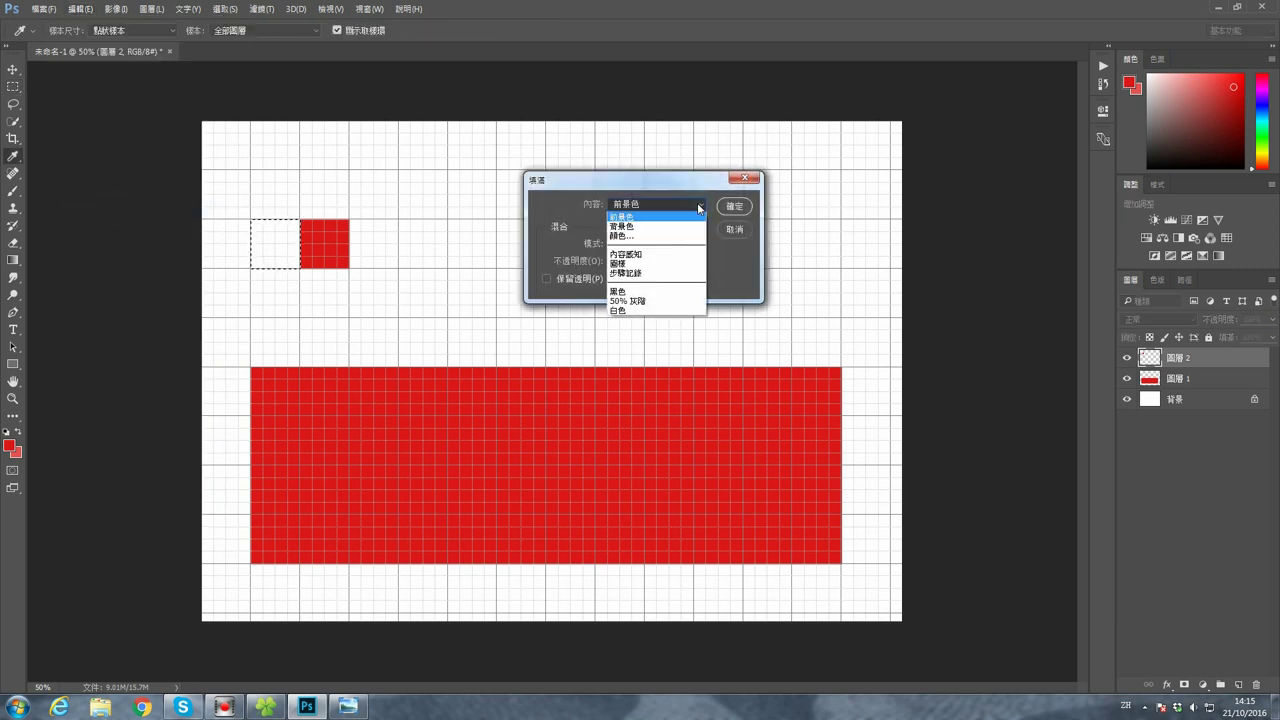
pyautogui.click(652, 224)
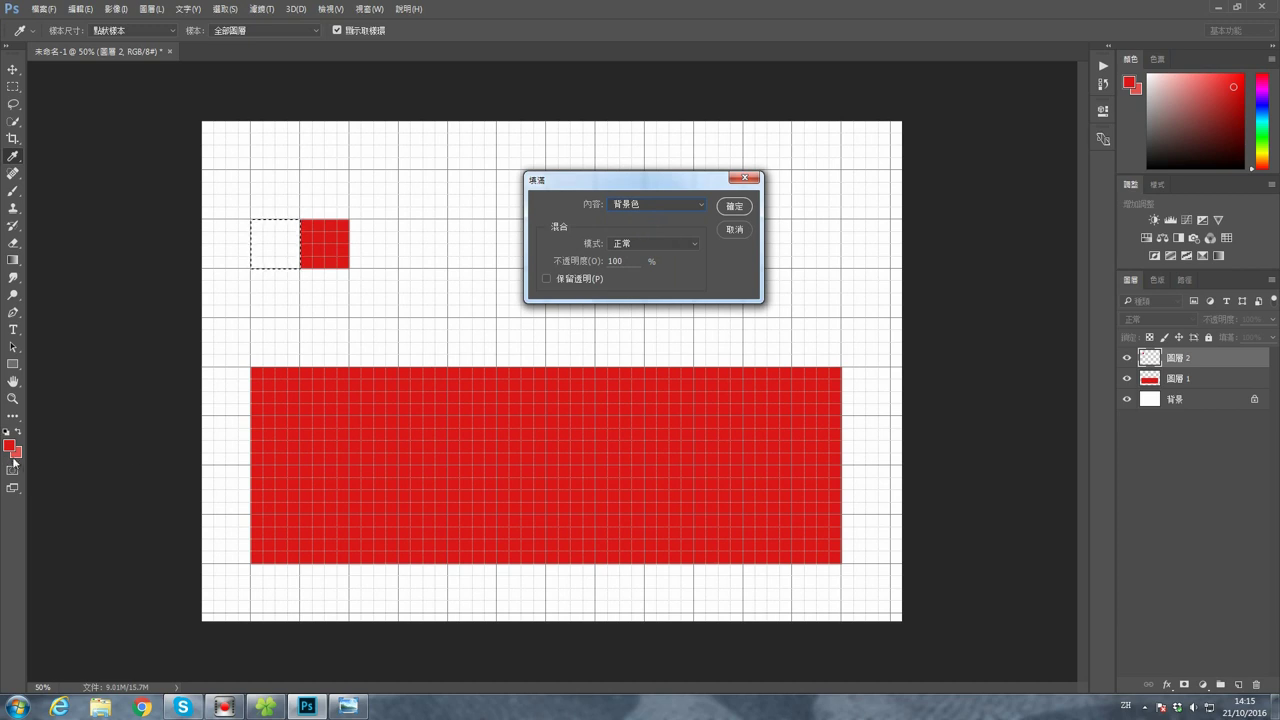
pyautogui.click(735, 206)
pyautogui.hotkey('ctrl', 'd')
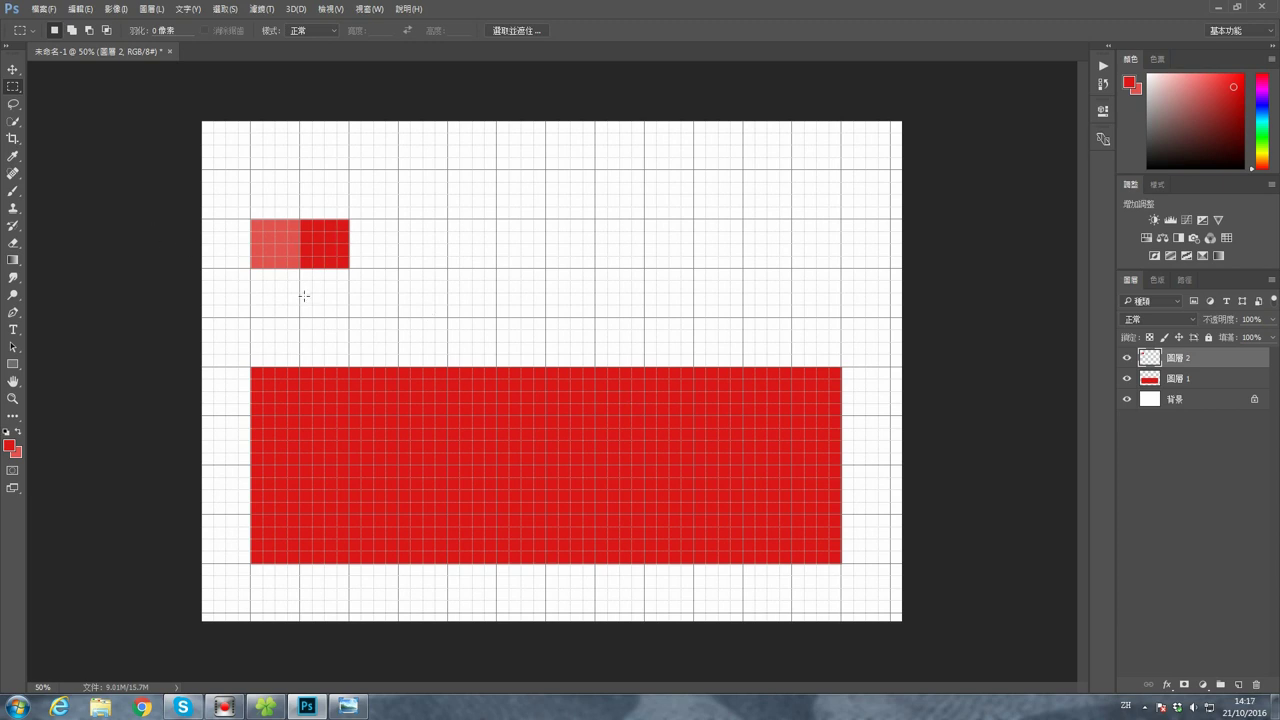
# Step: Set the foreground colour to black
pyautogui.click(10, 452)
pyautogui.moveTo(528, 320); pyautogui.dragTo(408, 380)
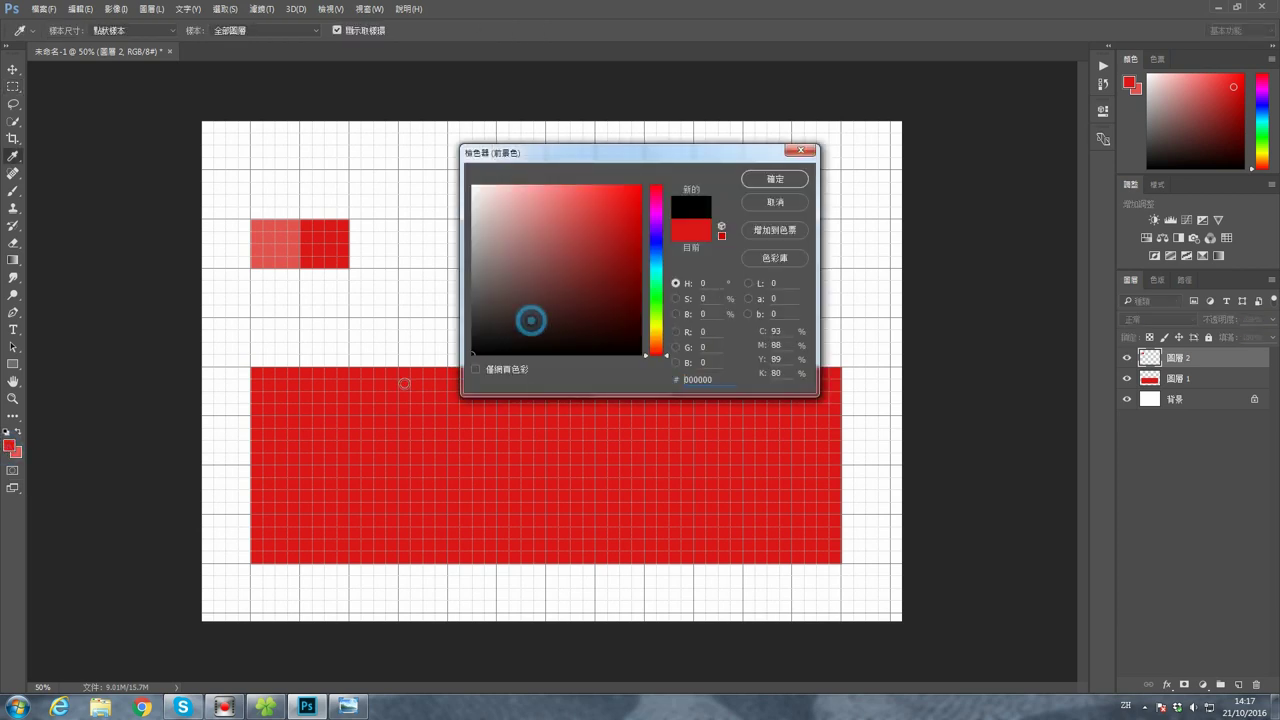
pyautogui.click(775, 178)
pyautogui.press('m')
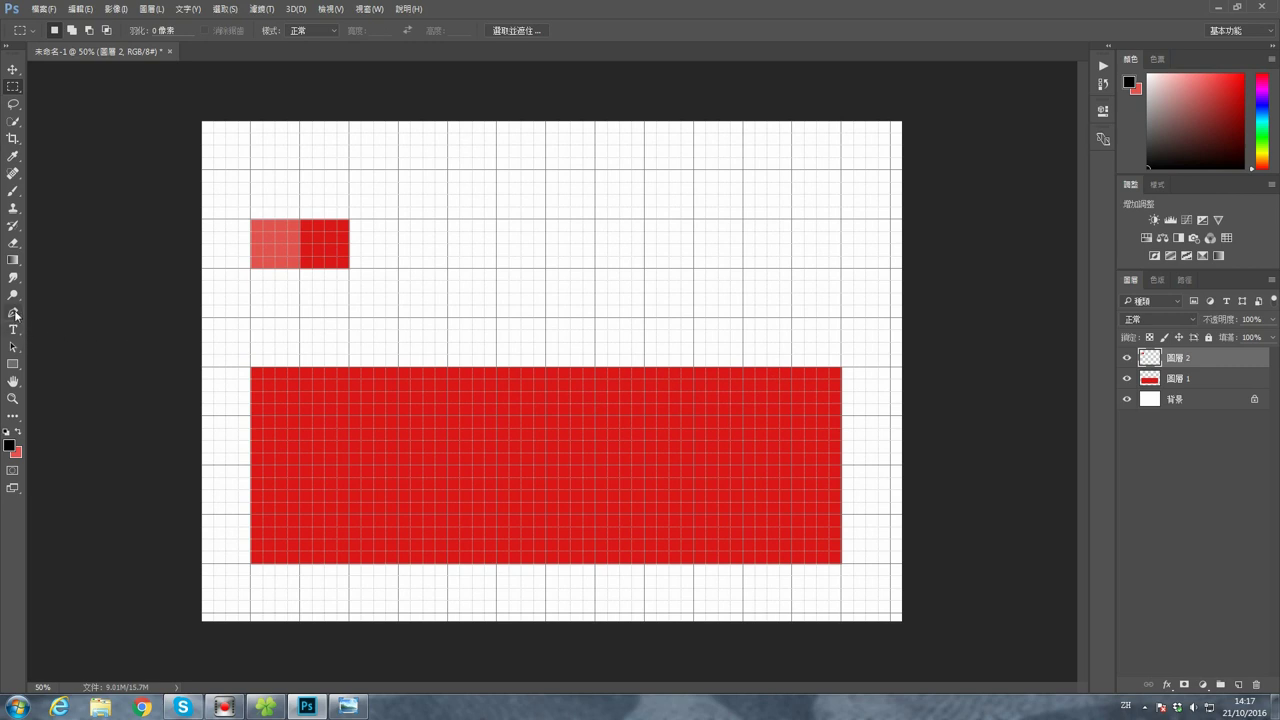
# Step: Draw a downward-pointing triangle shape spanning both squares' width with the Pen in Shape mode
pyautogui.click(15, 314)
pyautogui.click(70, 316)
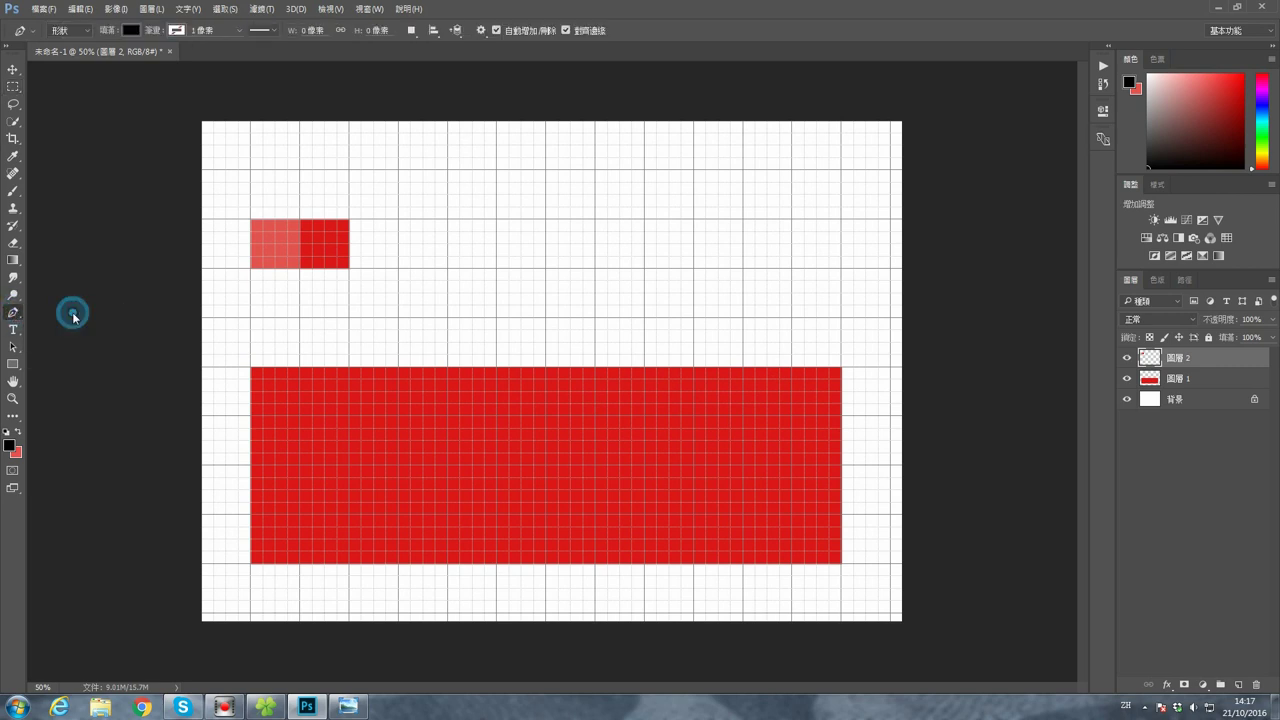
pyautogui.click(88, 32)
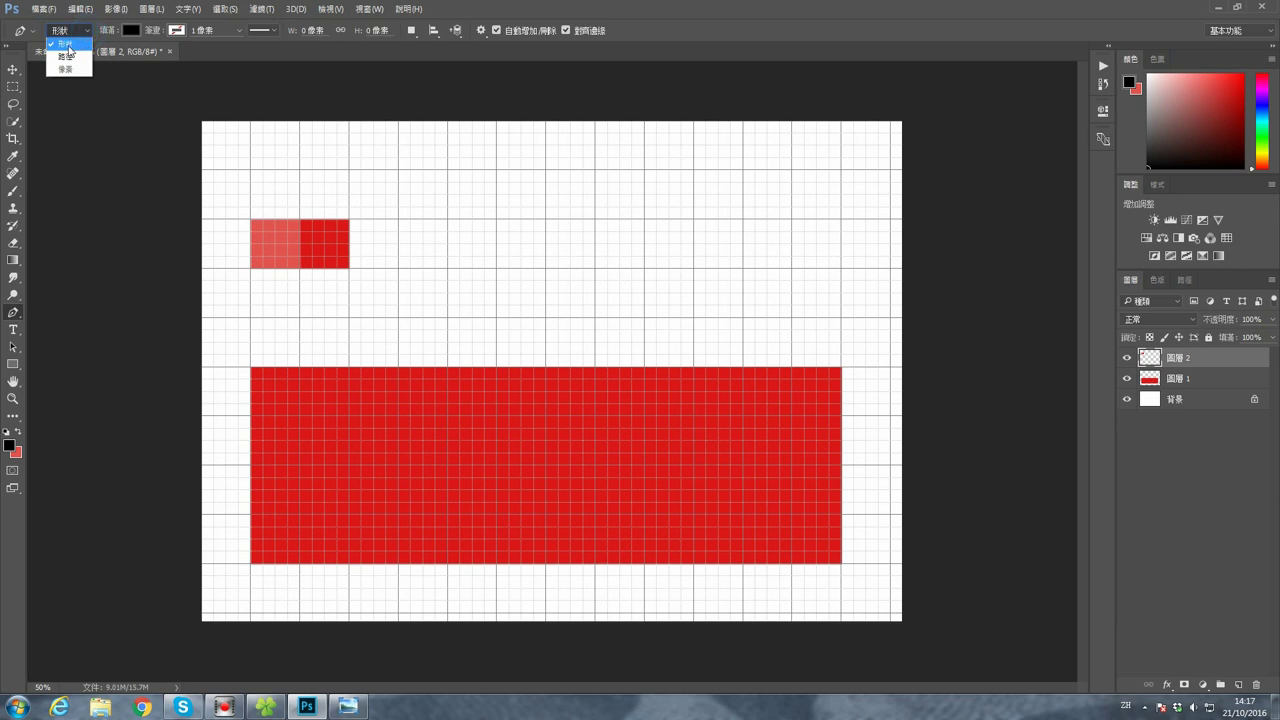
pyautogui.click(66, 44)
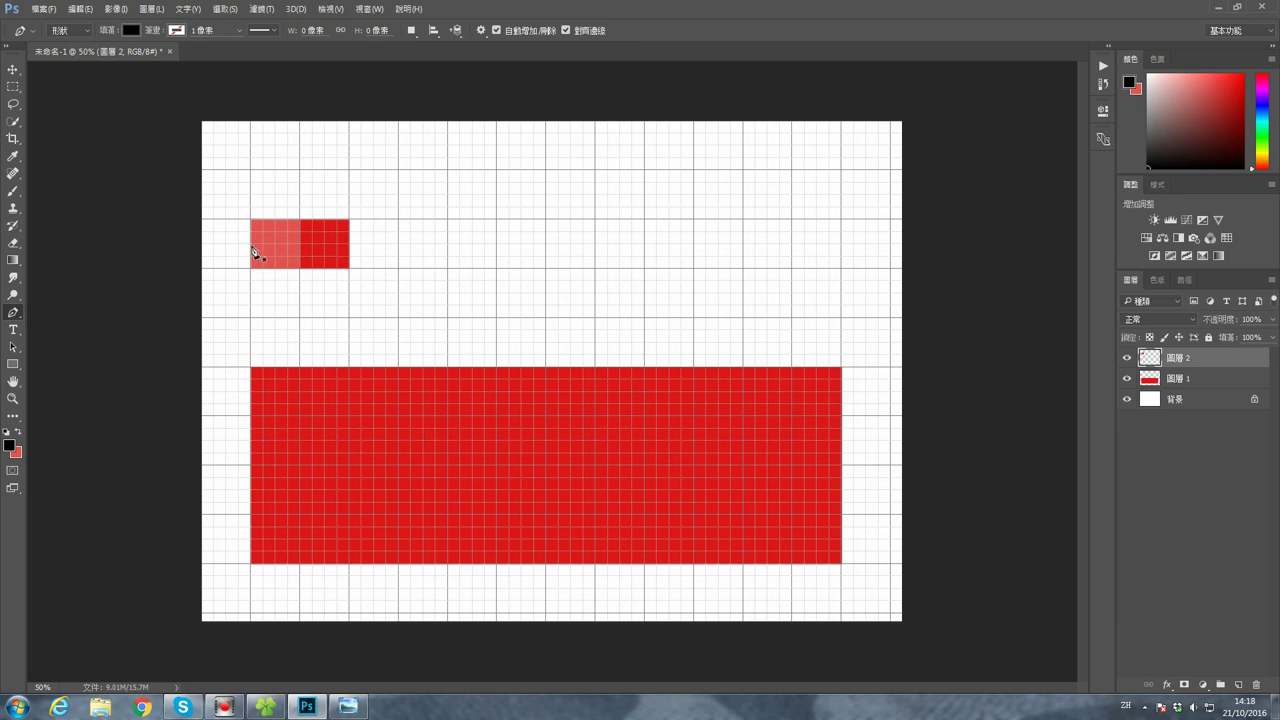
pyautogui.click(251, 245)
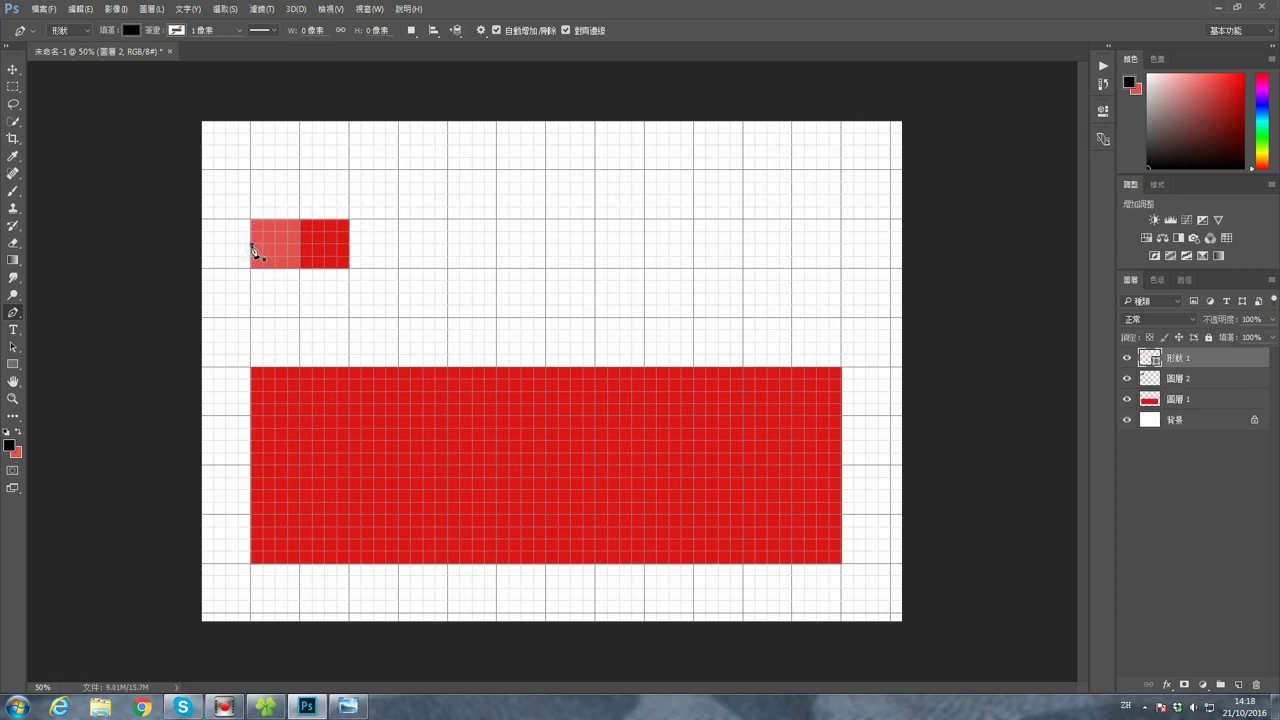
pyautogui.click(350, 245)
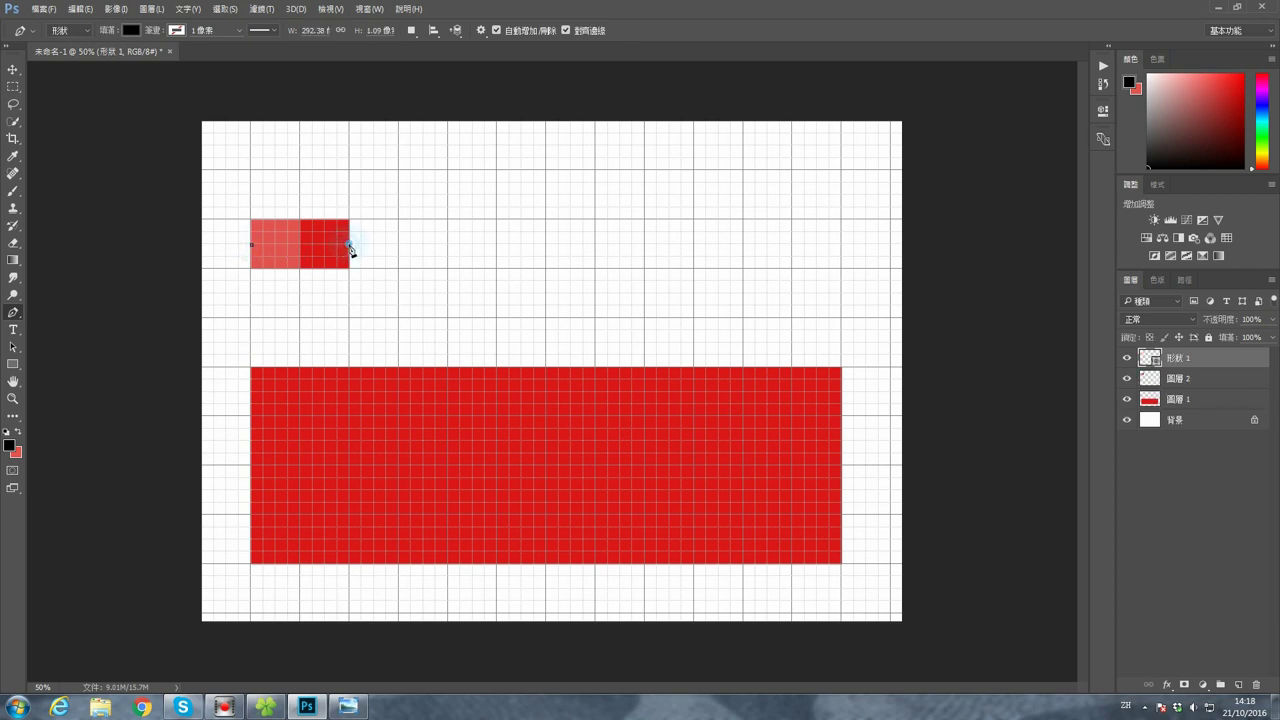
pyautogui.click(300, 293)
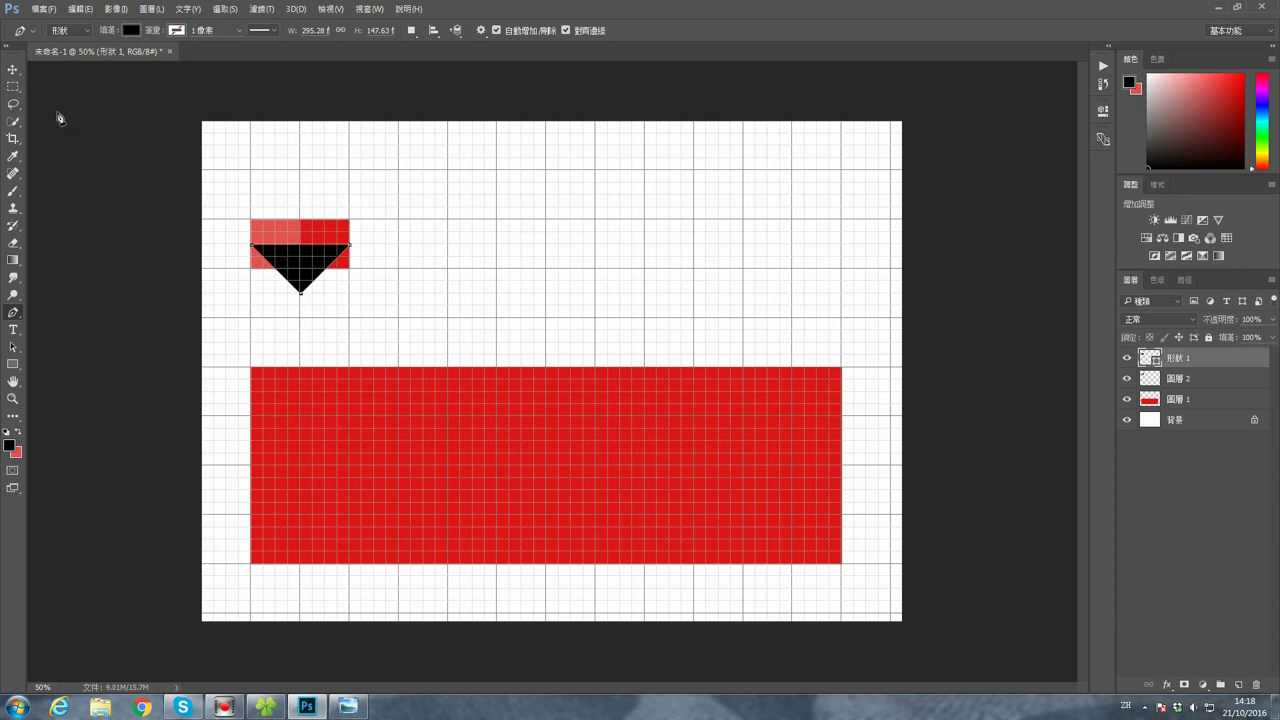
pyautogui.click(13, 70)
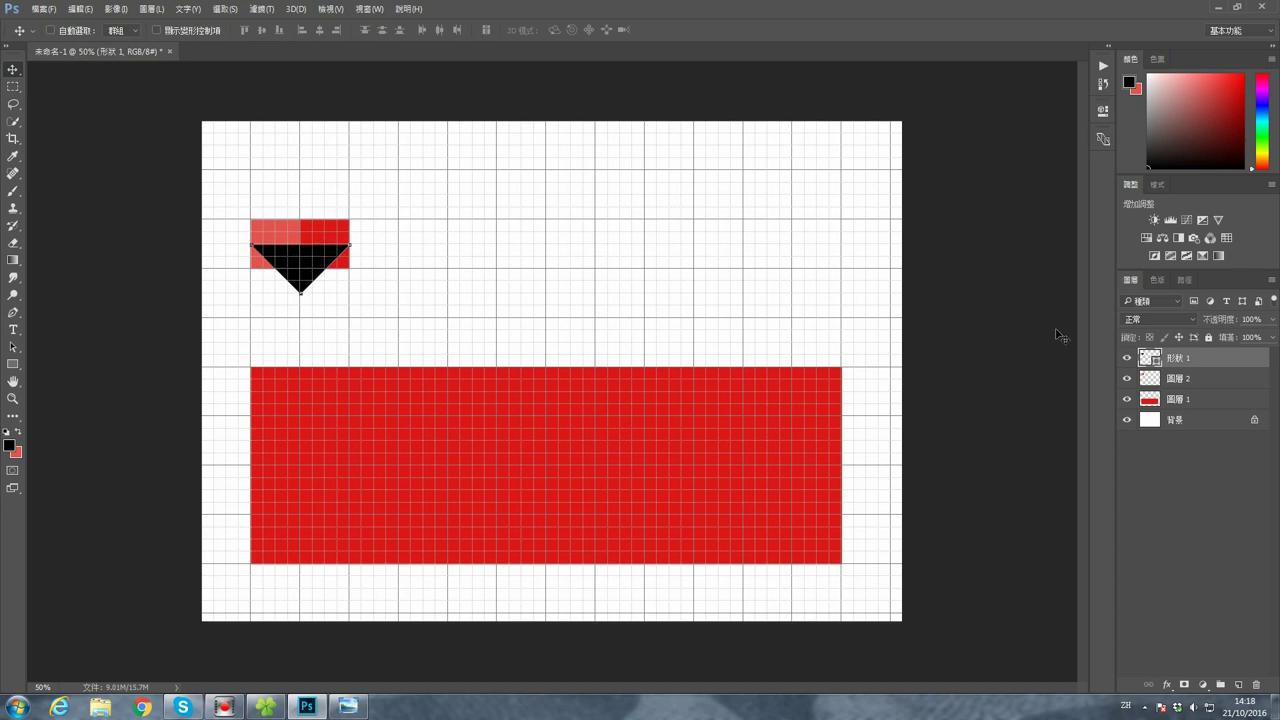
# Step: Give 形狀 1 a drop shadow: opacity 81%, distance 33, spread 30, size 68
pyautogui.doubleClick(1216, 360)
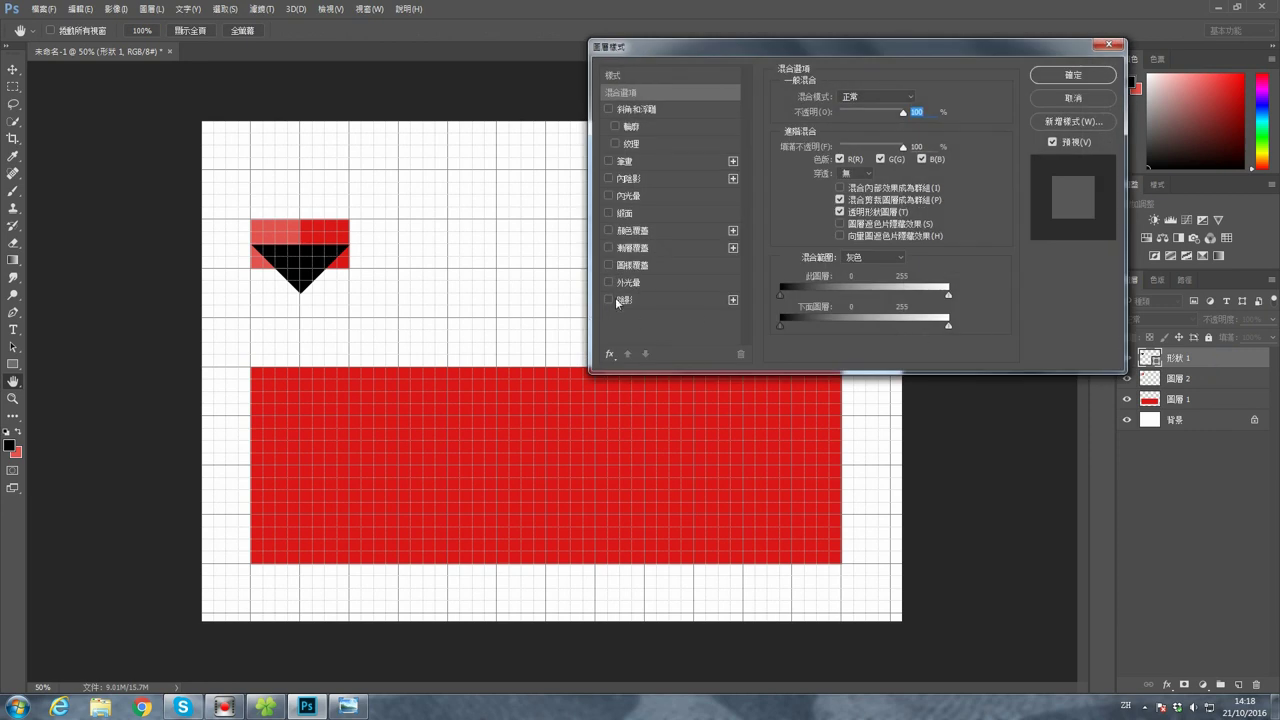
pyautogui.click(616, 301)
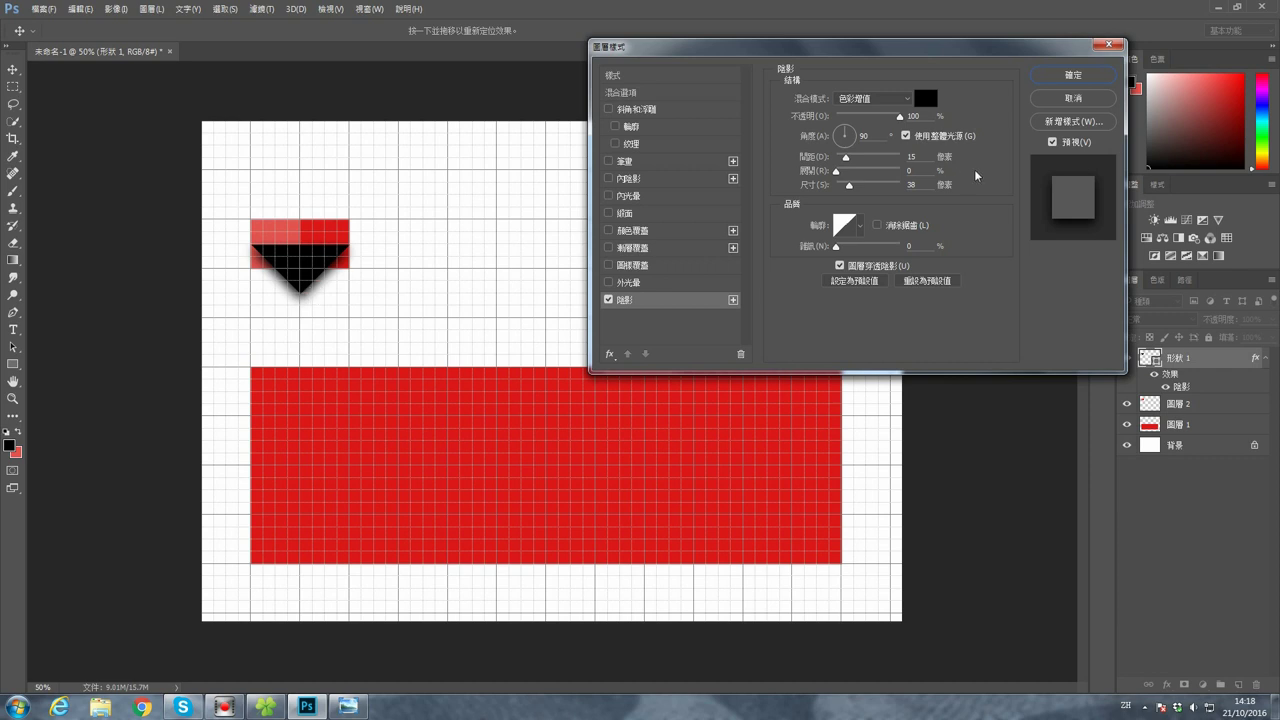
pyautogui.moveTo(846, 158)
pyautogui.mouseDown()
pyautogui.moveTo(855, 186)
pyautogui.moveTo(852, 157)
pyautogui.mouseUp()
pyautogui.moveTo(899, 117); pyautogui.dragTo(882, 117)
pyautogui.moveTo(855, 186); pyautogui.dragTo(857, 187)
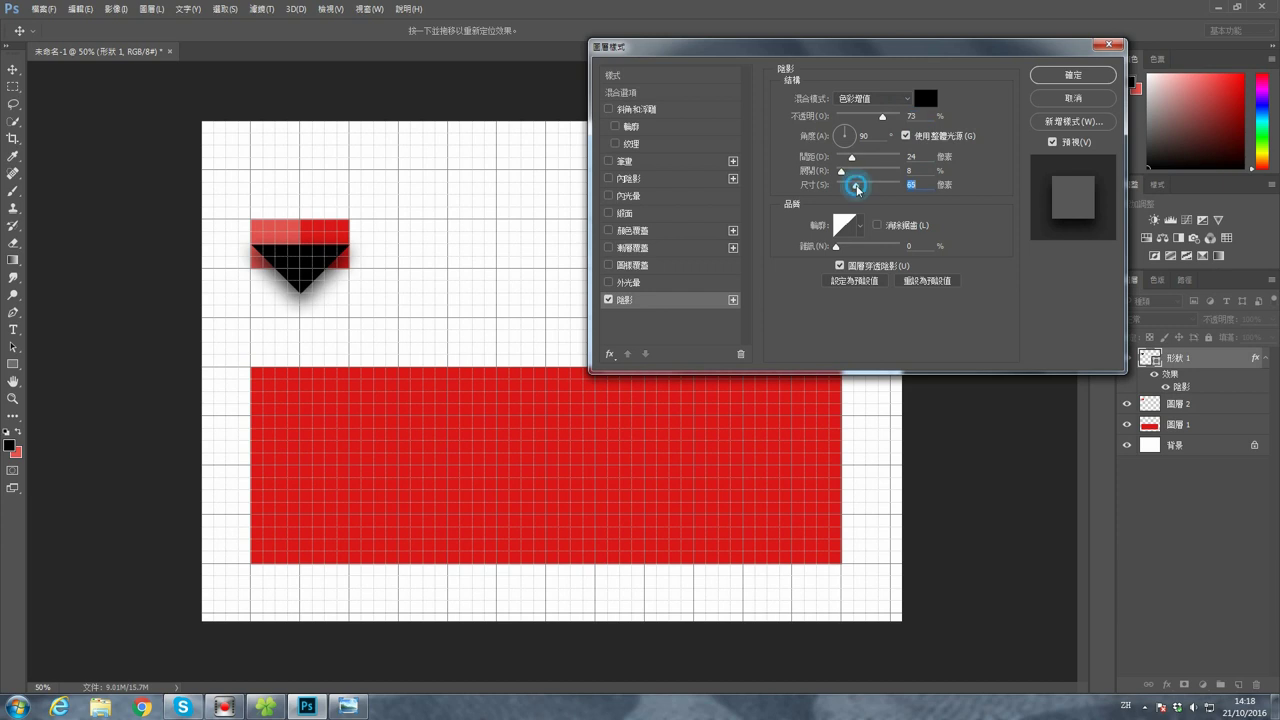
pyautogui.moveTo(882, 117); pyautogui.dragTo(884, 117)
pyautogui.moveTo(857, 186); pyautogui.dragTo(852, 186)
pyautogui.moveTo(884, 117); pyautogui.dragTo(887, 117)
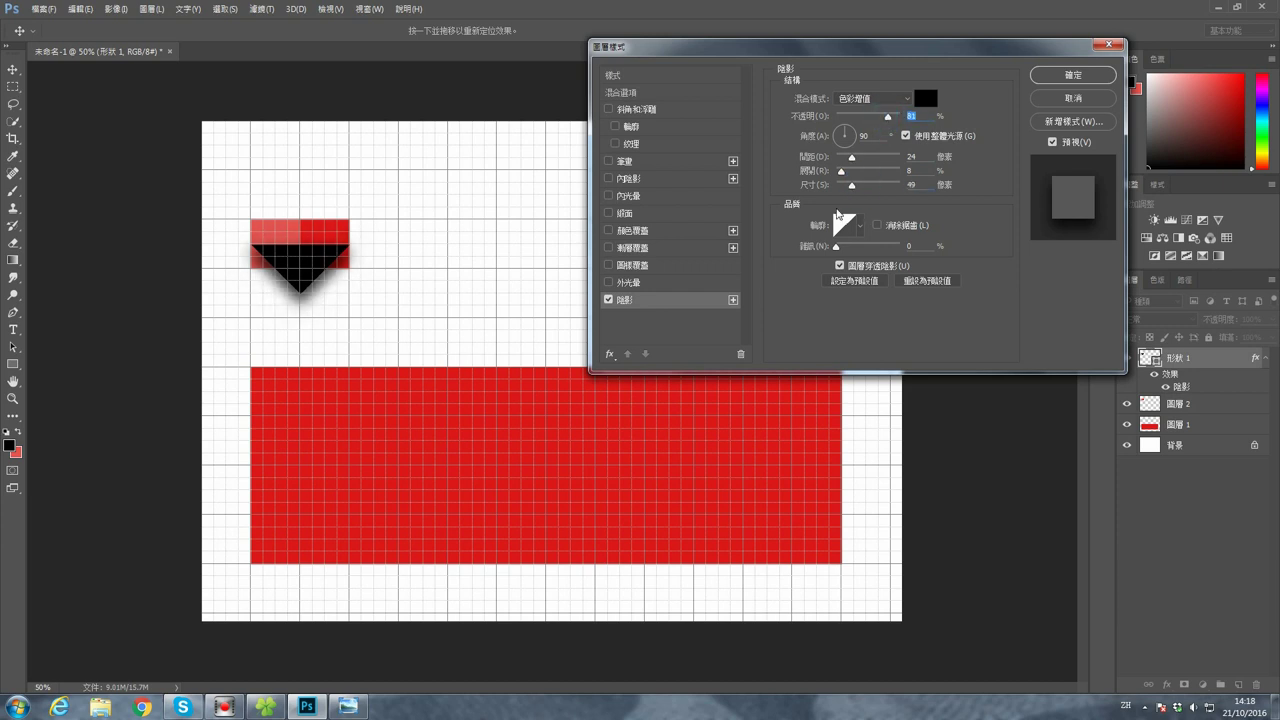
pyautogui.moveTo(852, 157)
pyautogui.mouseDown()
pyautogui.moveTo(867, 171)
pyautogui.moveTo(857, 157)
pyautogui.moveTo(855, 185)
pyautogui.mouseUp()
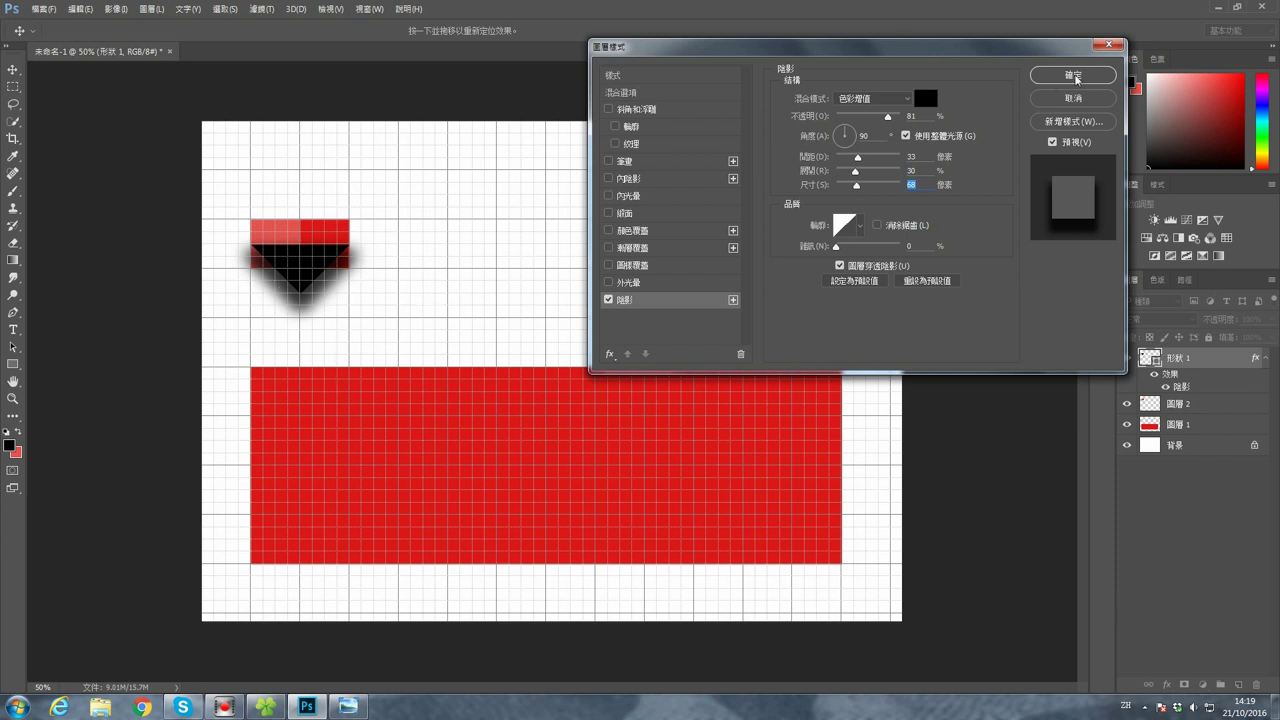
pyautogui.click(1074, 76)
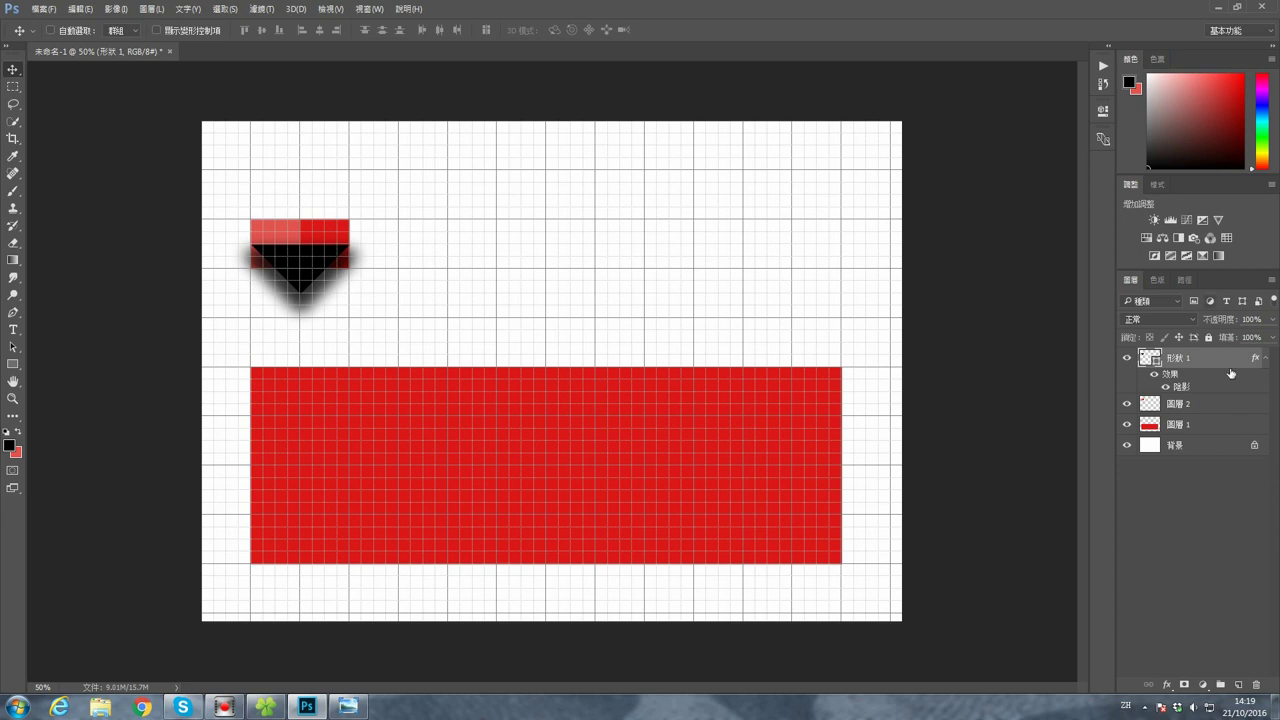
# Step: Try the triangle layer's Fill at 0% and back at 100%, then bring up the Layer commands
pyautogui.click(1273, 338)
pyautogui.moveTo(1270, 354); pyautogui.dragTo(1200, 358)
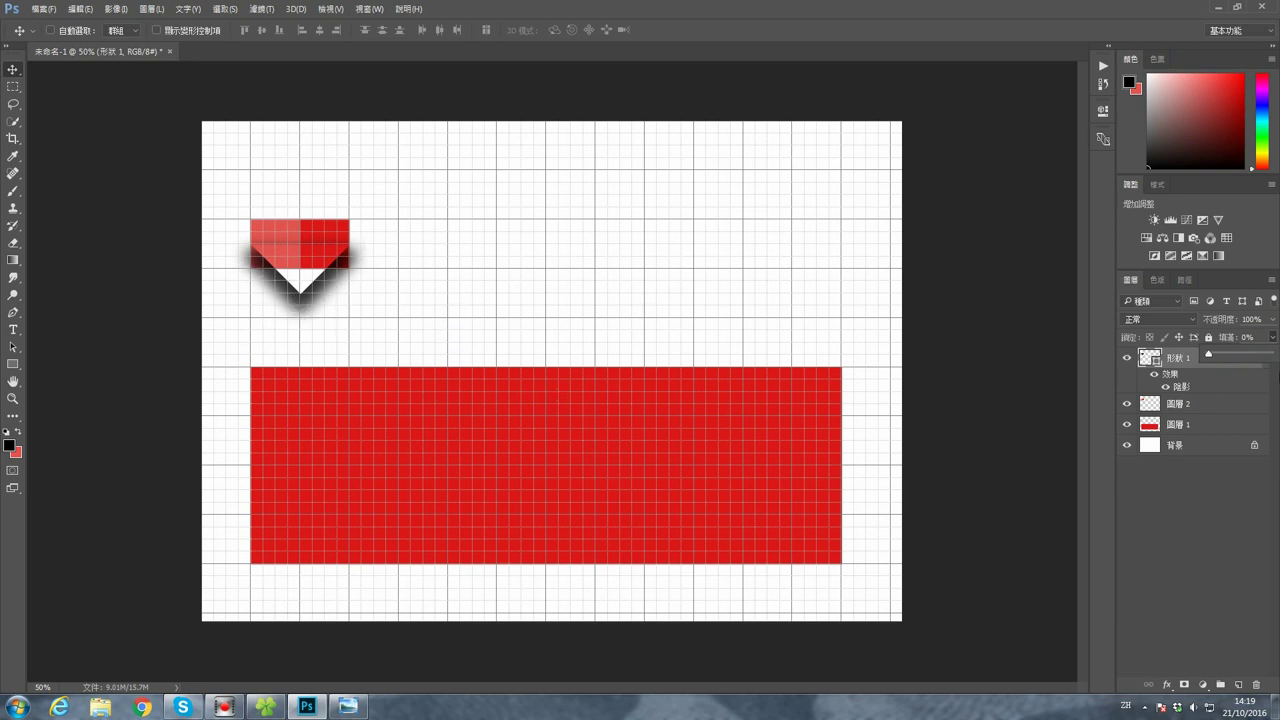
pyautogui.moveTo(1210, 355); pyautogui.dragTo(1270, 354)
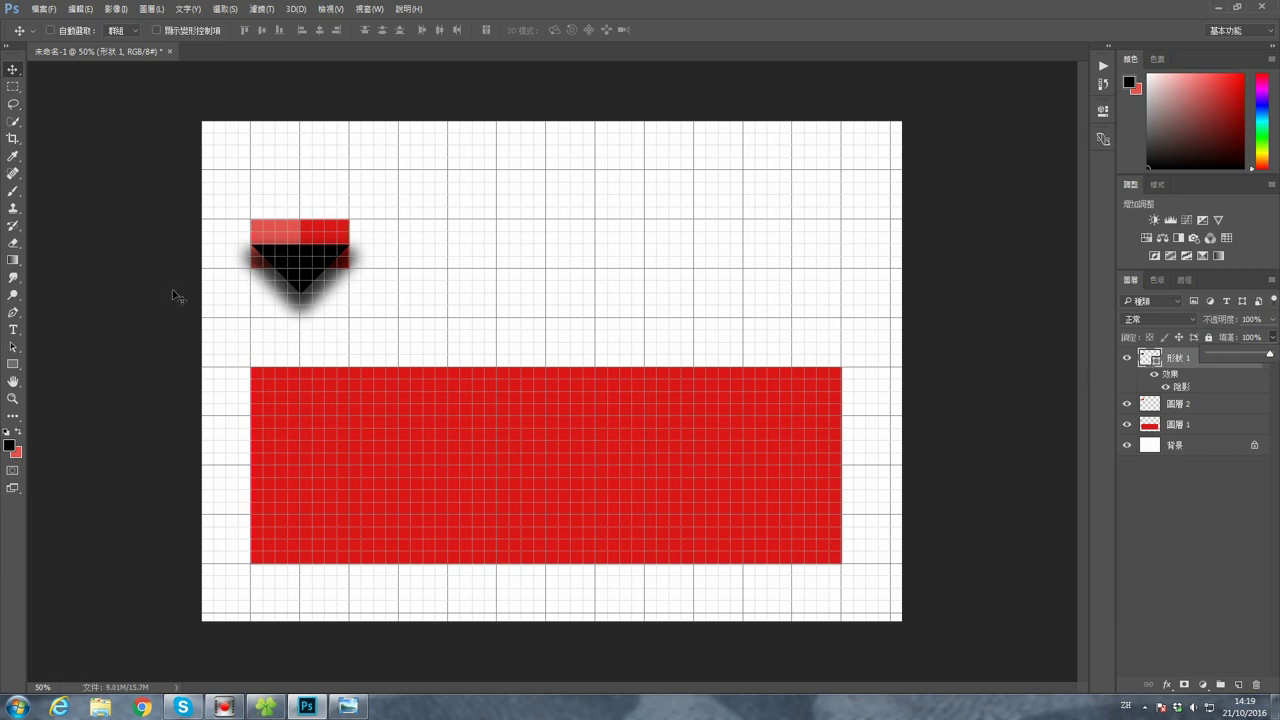
pyautogui.click(1149, 360)
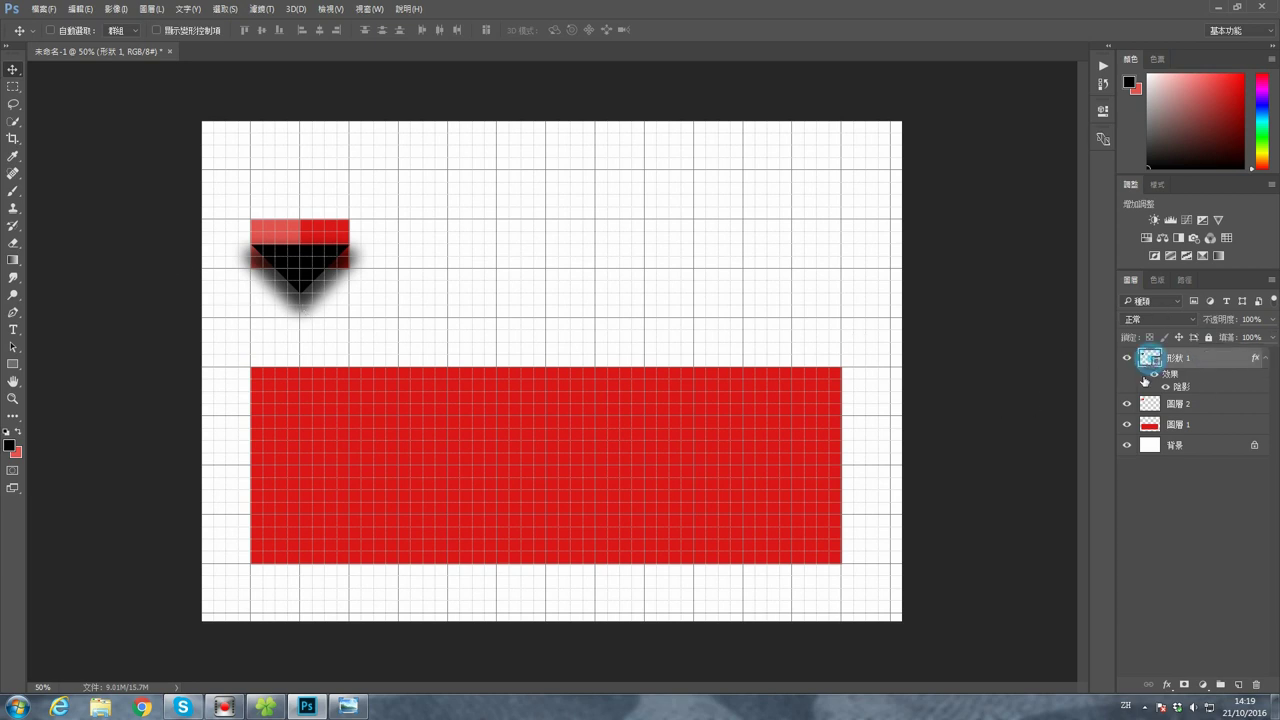
pyautogui.click(158, 10)
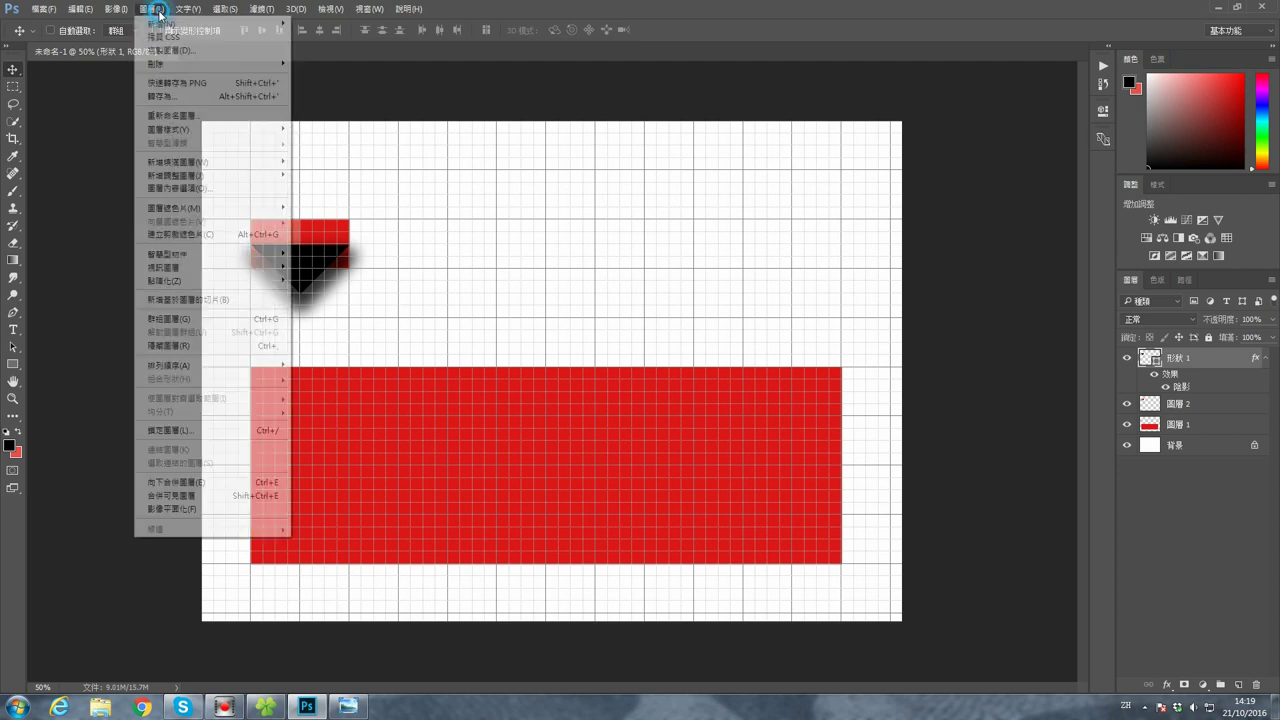
pyautogui.moveTo(170, 129)
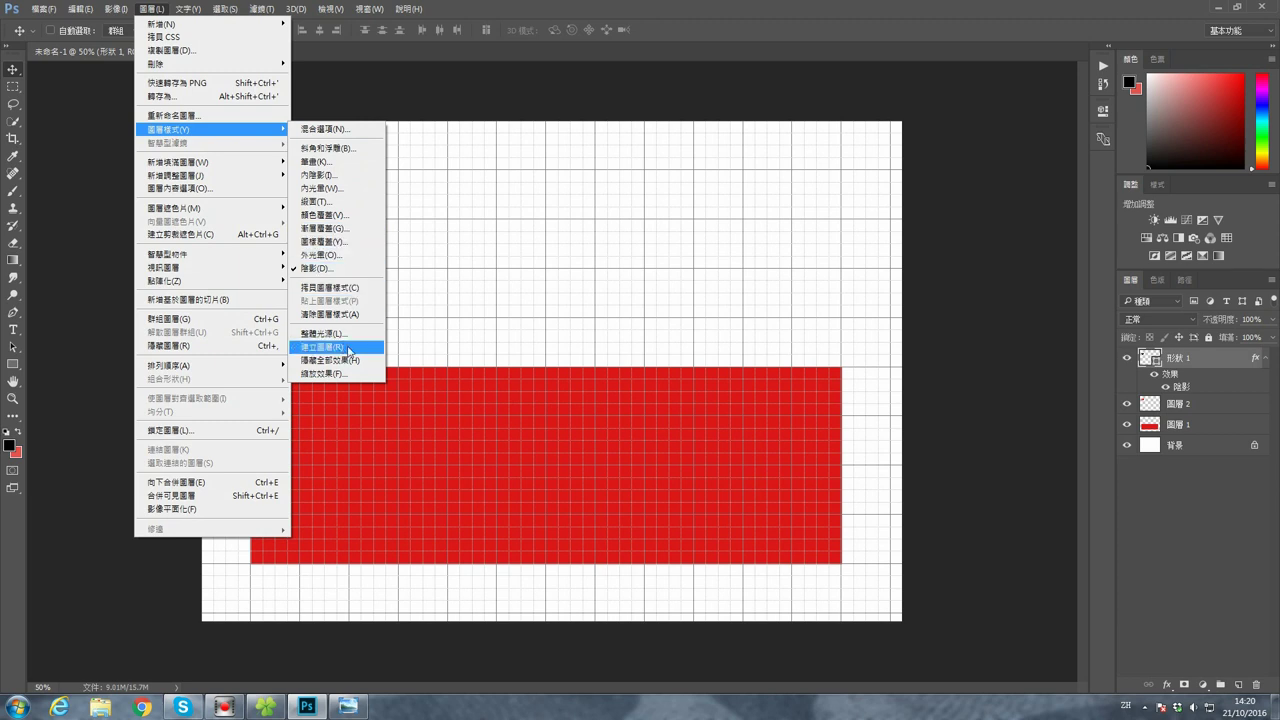
# Step: Use Create Layer on the triangle's effect, accept the warning, and hide layer 形狀 1
pyautogui.click(349, 347)
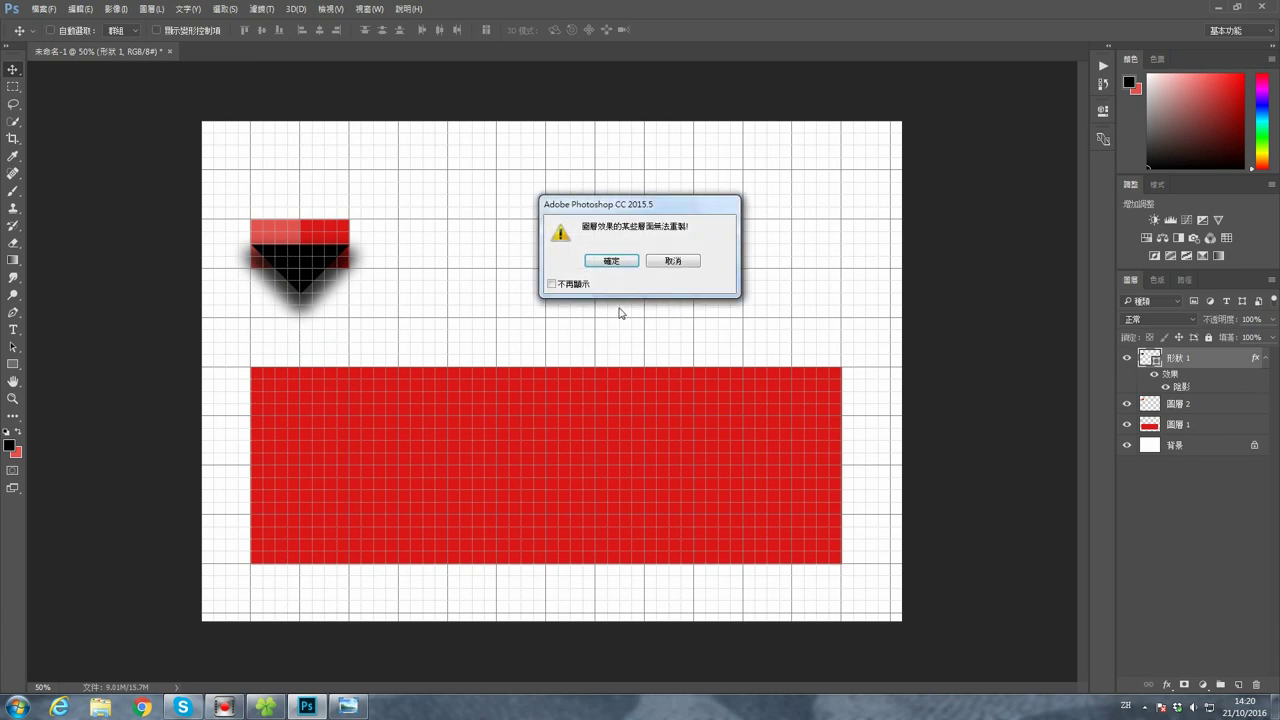
pyautogui.click(612, 261)
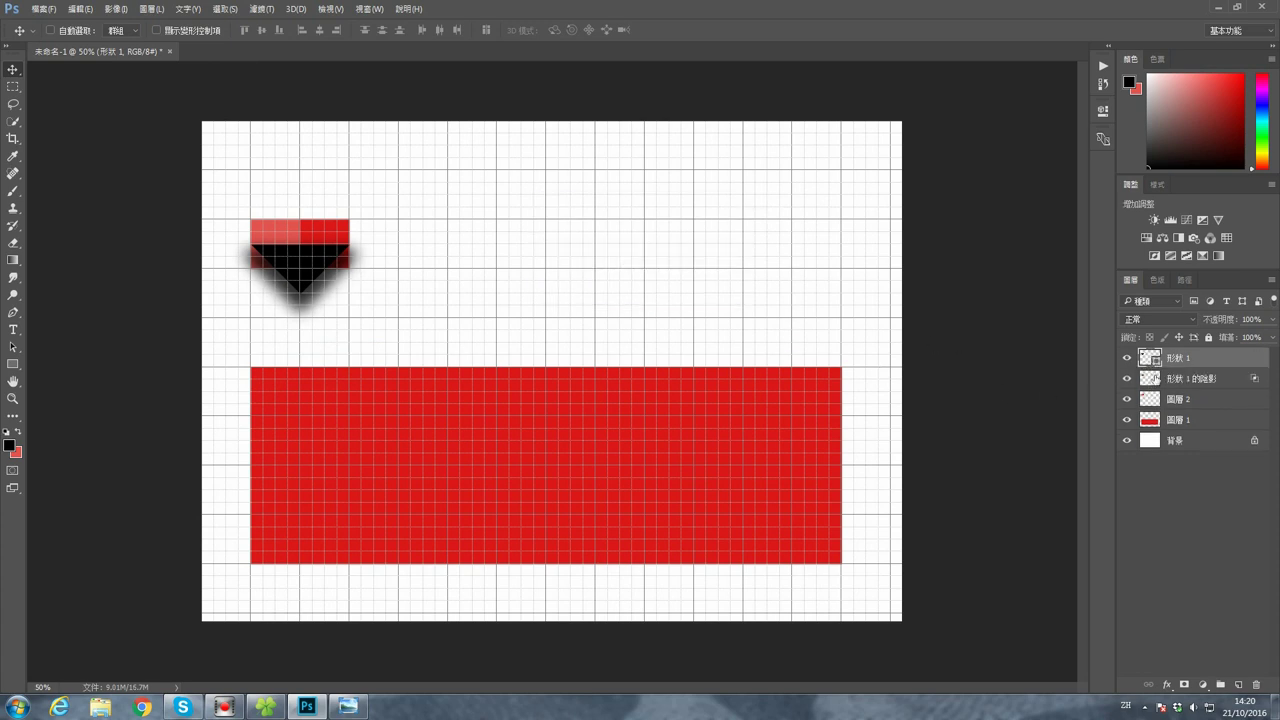
pyautogui.click(1128, 358)
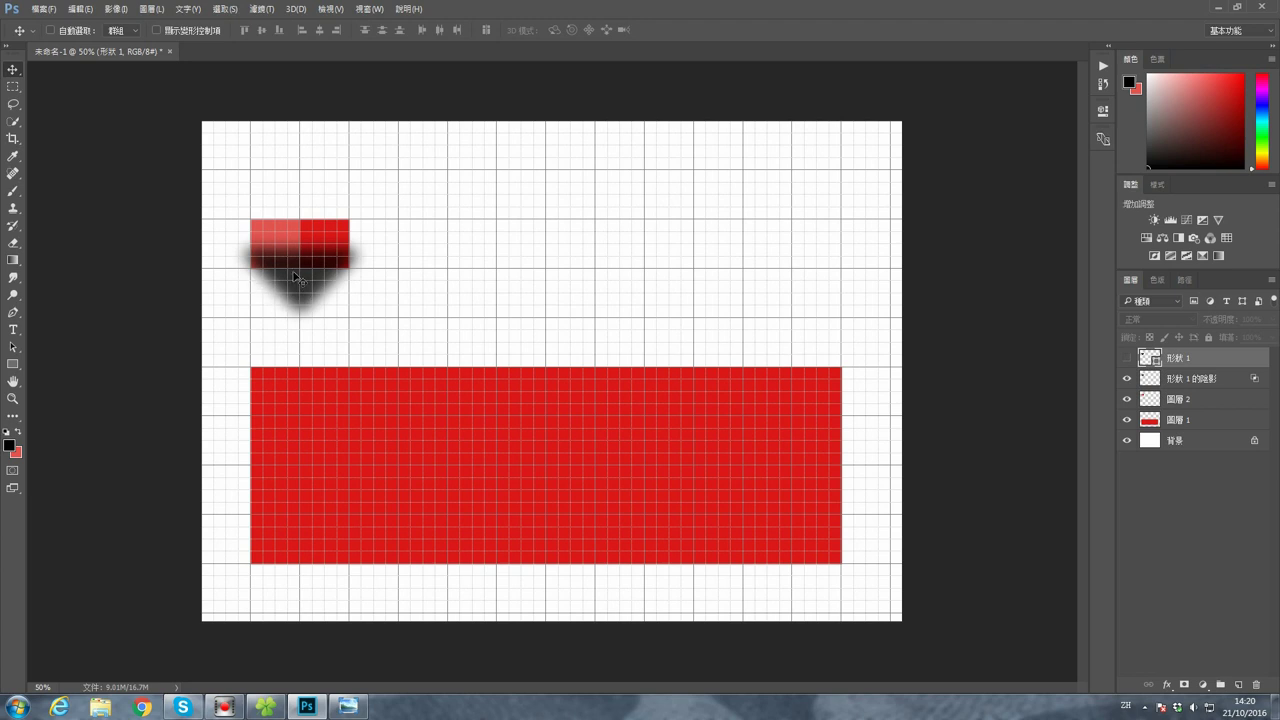
# Step: Delete the part of the shadow layer overlapping the two squares, leaving a triangle below
pyautogui.click(1196, 378)
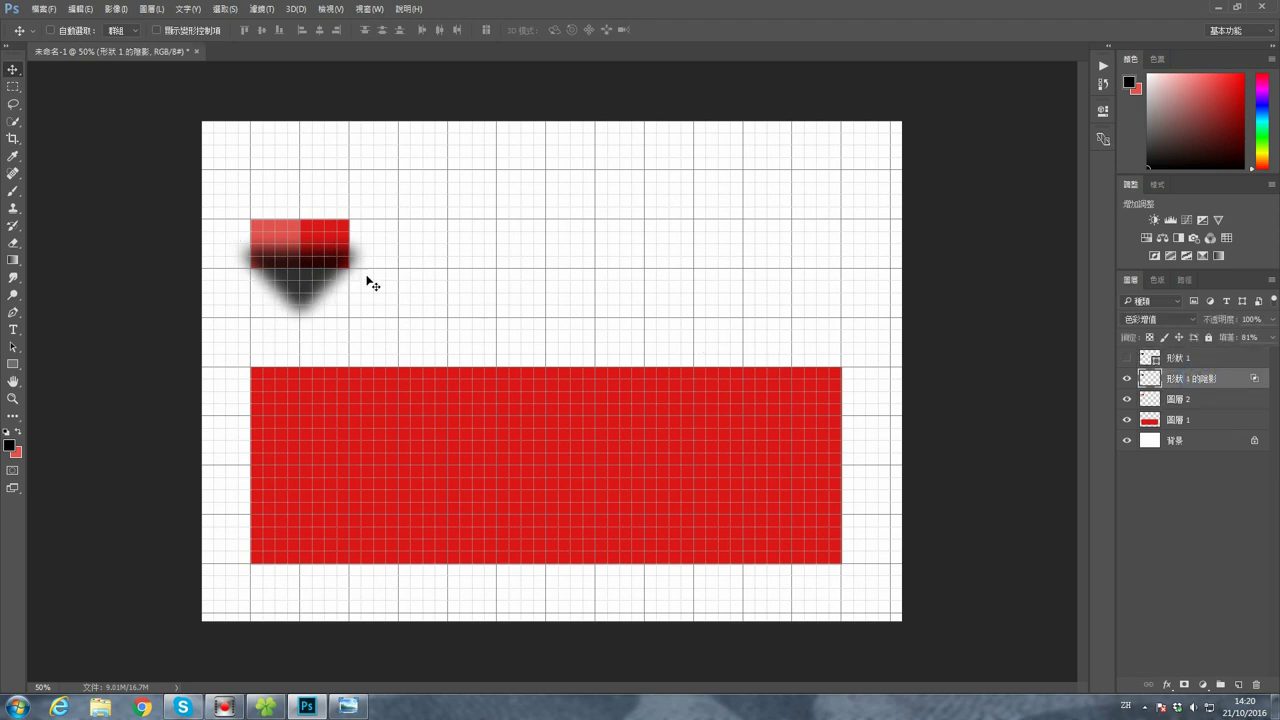
pyautogui.click(14, 87)
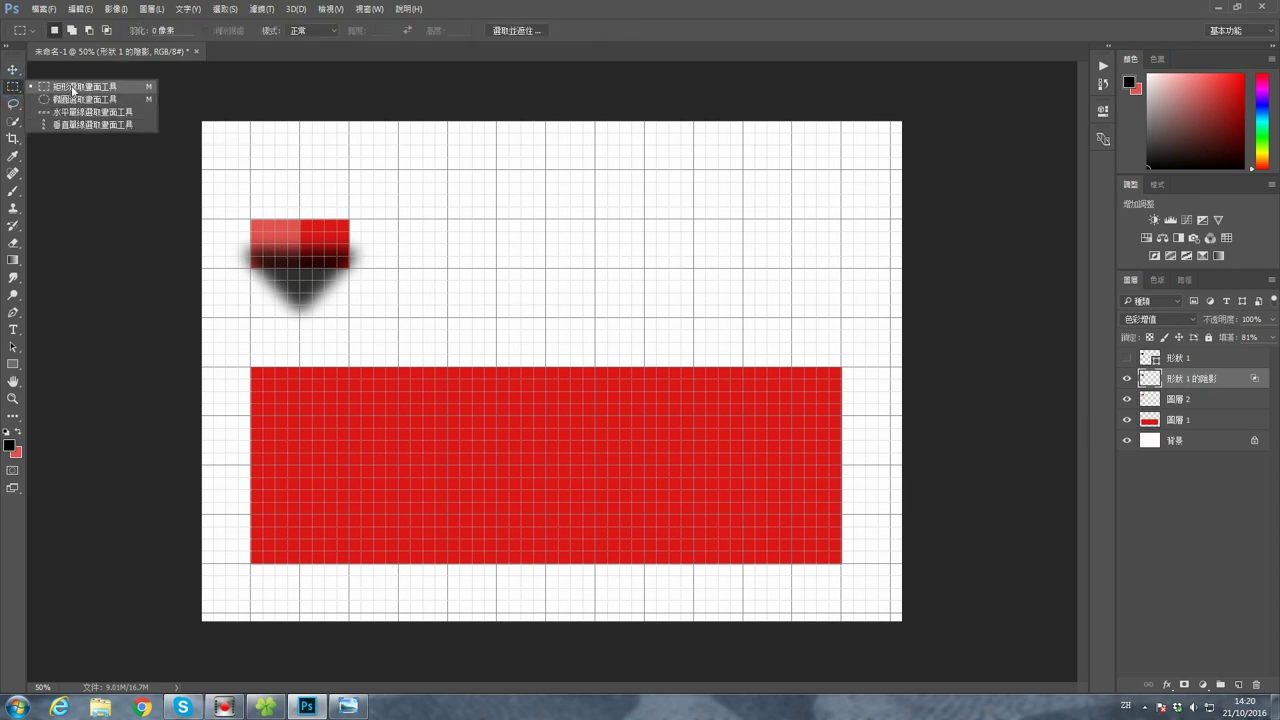
pyautogui.click(74, 88)
pyautogui.moveTo(171, 181)
pyautogui.mouseDown()
pyautogui.moveTo(410, 256)
pyautogui.moveTo(410, 268)
pyautogui.mouseUp()
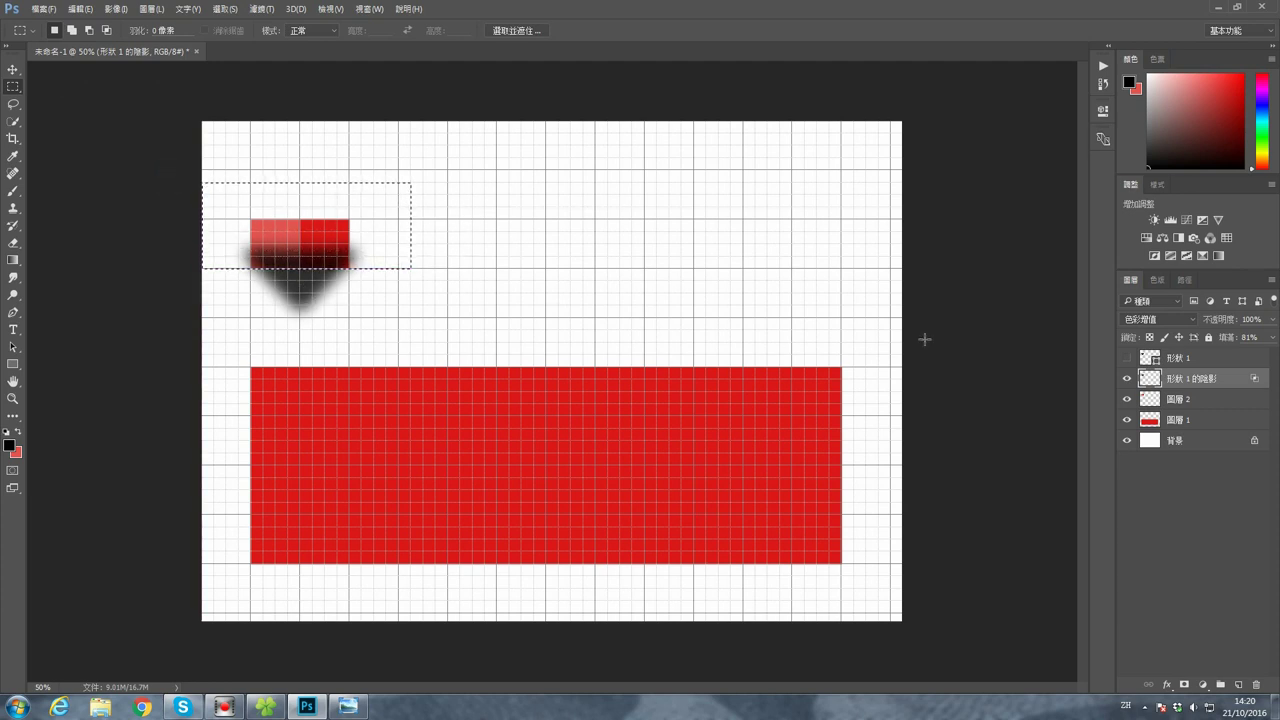
pyautogui.press('Delete')
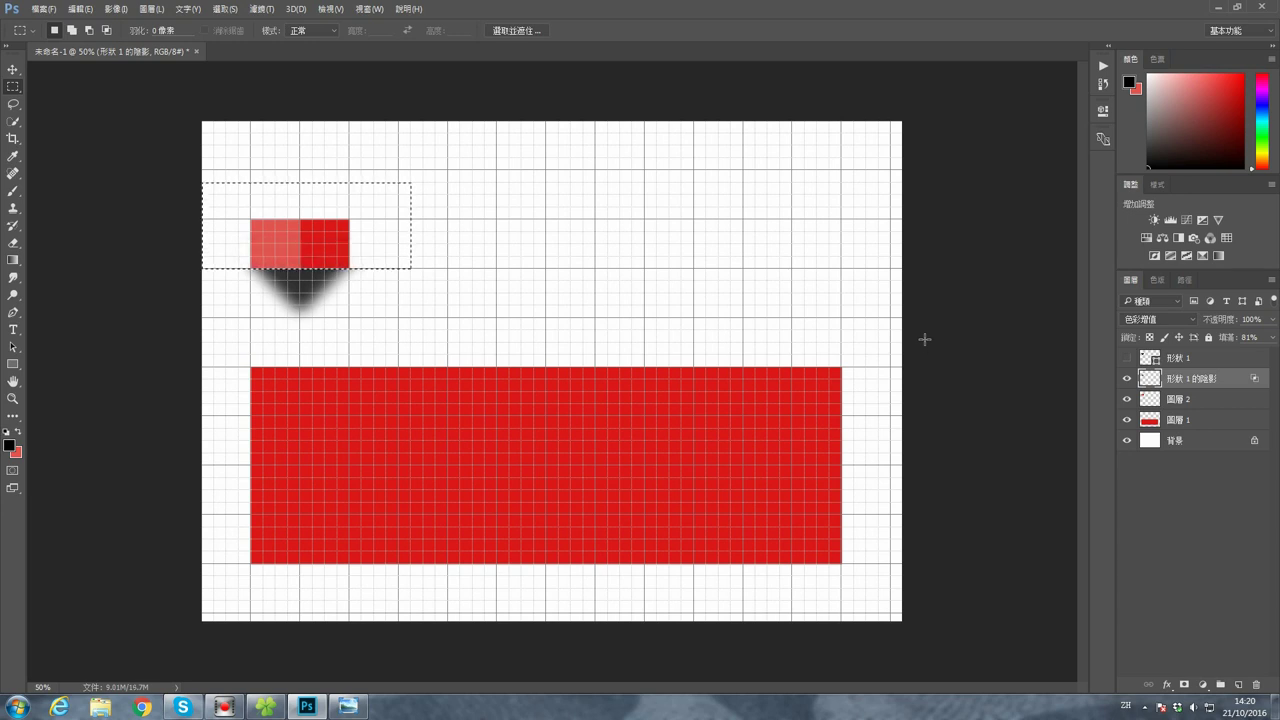
pyautogui.click(515, 234)
# Step: Lower the shadow layer's Fill to 68% and select it together with the squares layer
pyautogui.click(1273, 337)
pyautogui.moveTo(1260, 355); pyautogui.dragTo(1248, 355)
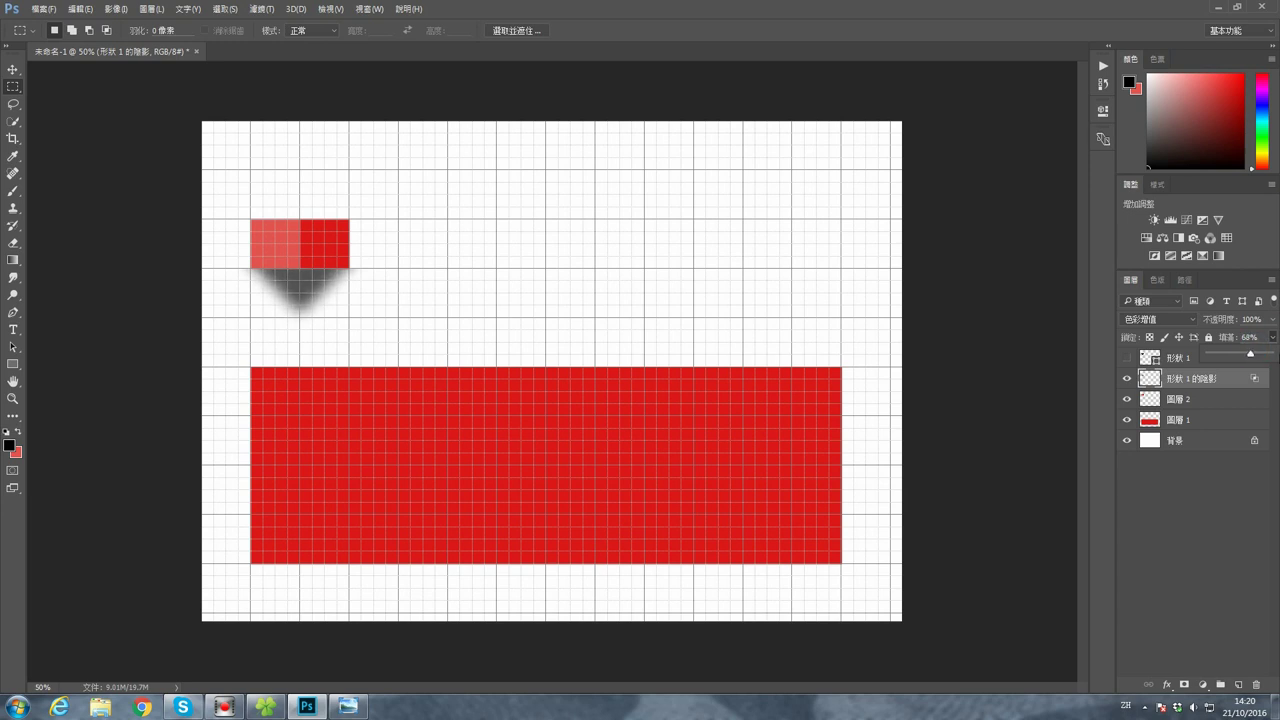
pyautogui.click(632, 241)
pyautogui.keyDown('ctrl'); pyautogui.click(1189, 398); pyautogui.keyUp('ctrl')
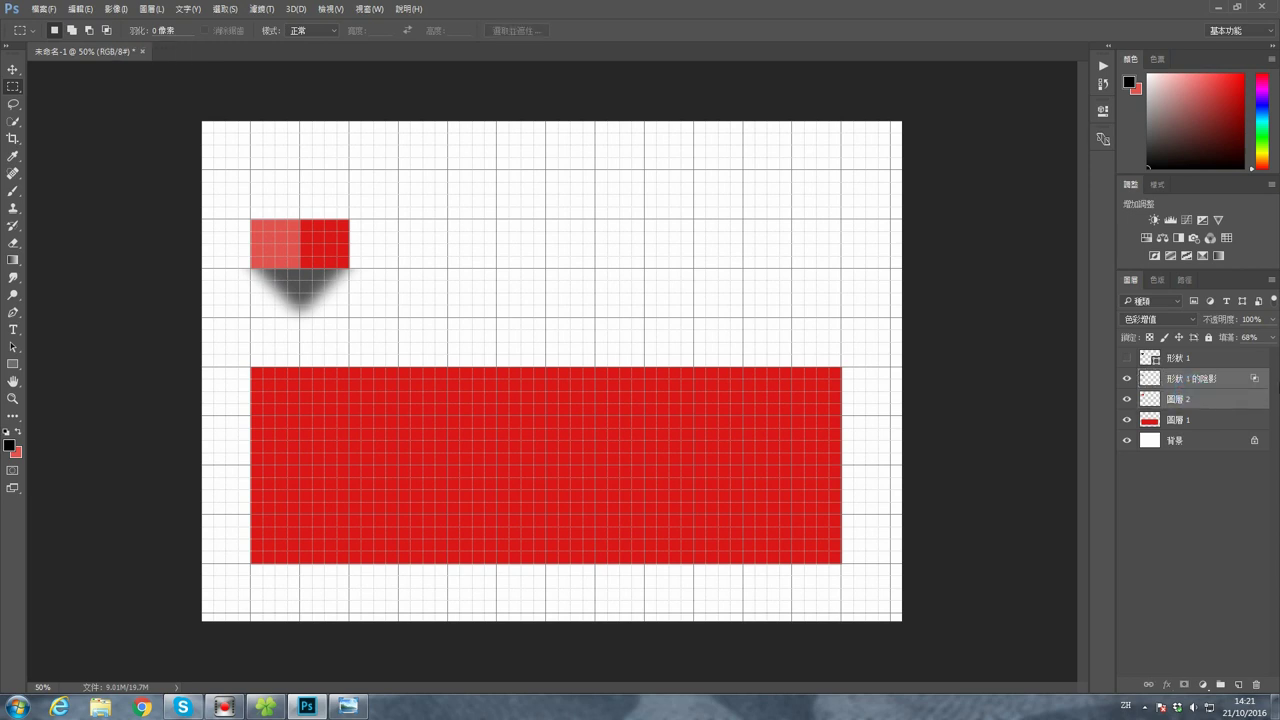
# Step: Group the squares and shadow, then duplicate the group twice, moving each copy rightward
pyautogui.hotkey('ctrl', 'g')
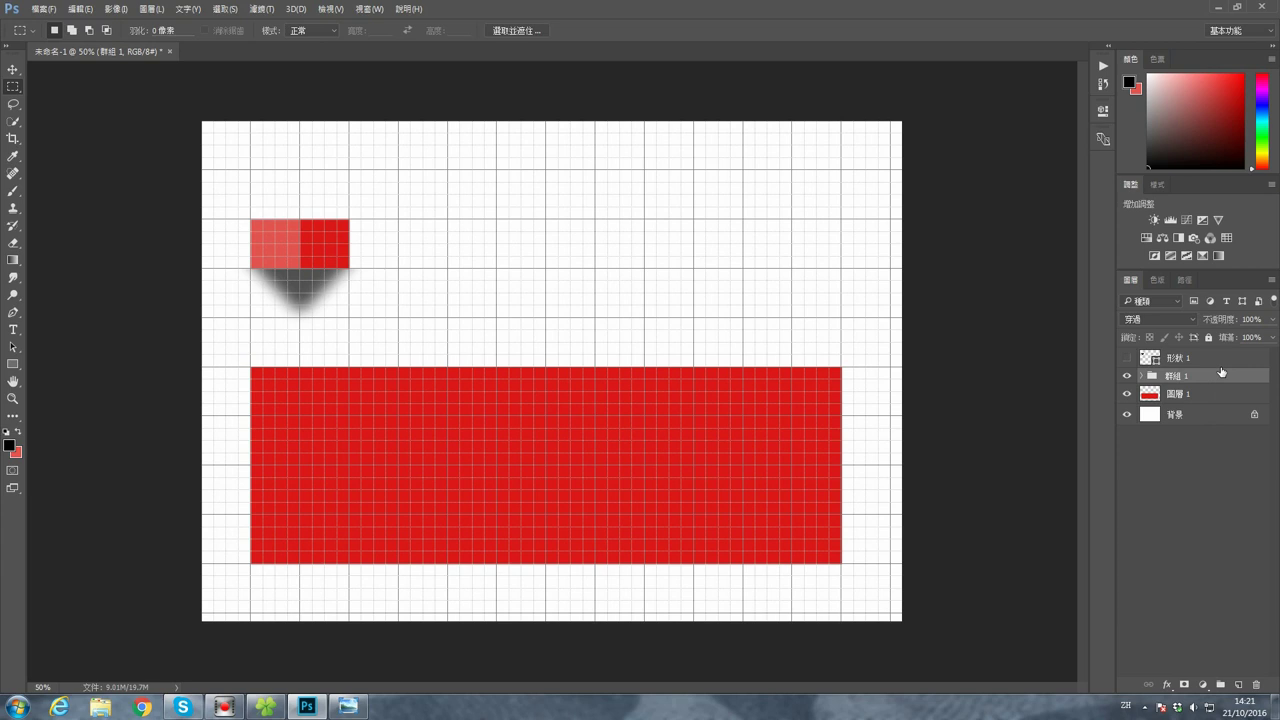
pyautogui.hotkey('ctrl', 'j')
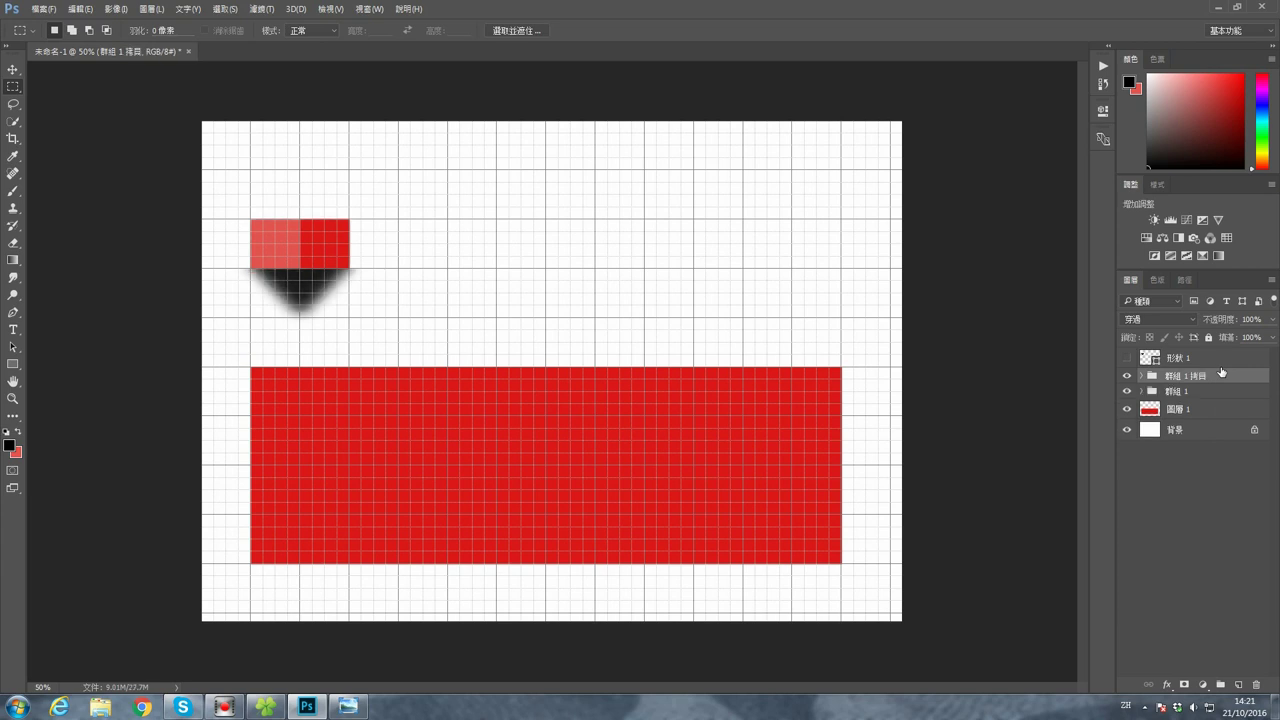
pyautogui.click(13, 70)
pyautogui.moveTo(300, 242)
pyautogui.mouseDown()
pyautogui.moveTo(416, 245)
pyautogui.moveTo(399, 244)
pyautogui.mouseUp()
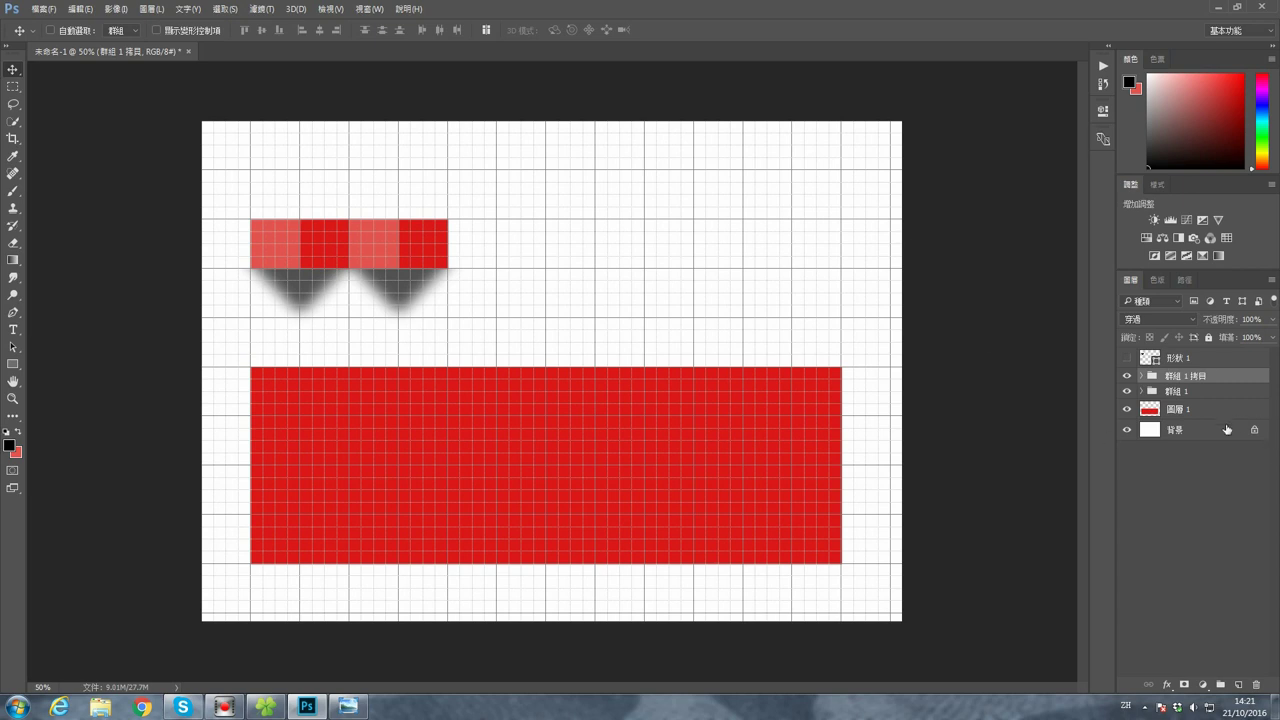
pyautogui.hotkey('ctrl', 'j')
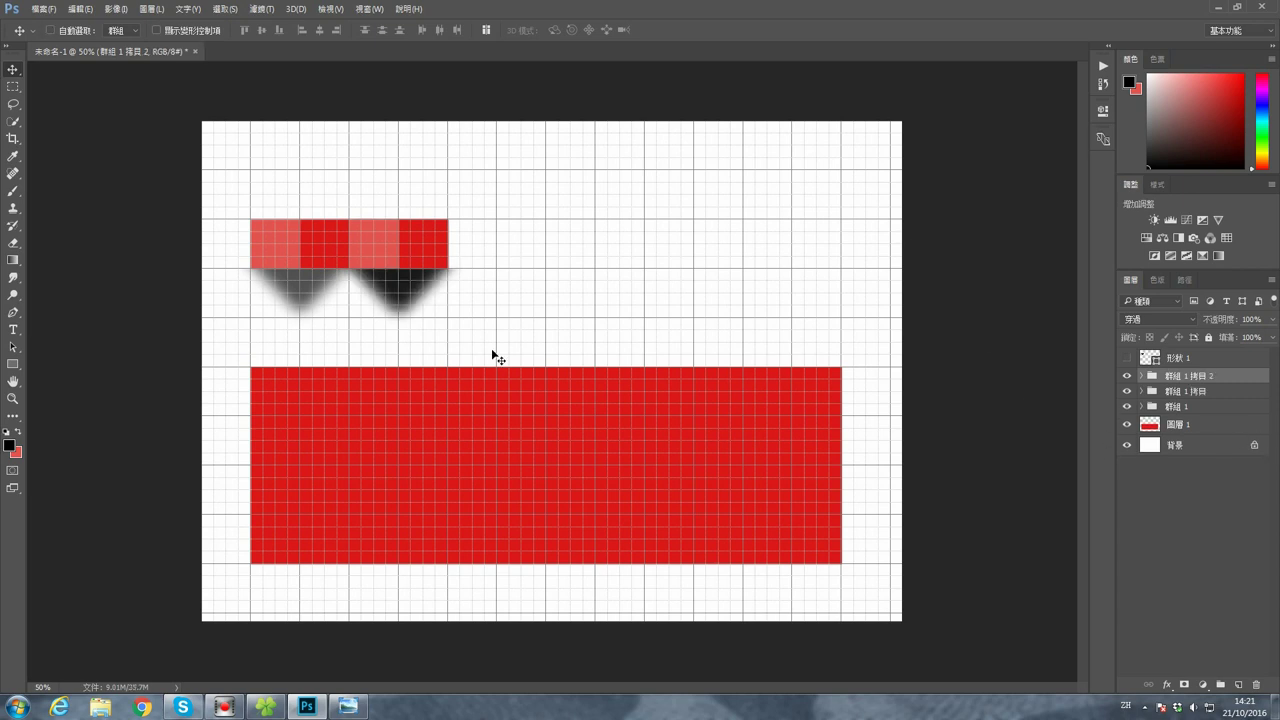
pyautogui.moveTo(411, 247); pyautogui.dragTo(492, 245)
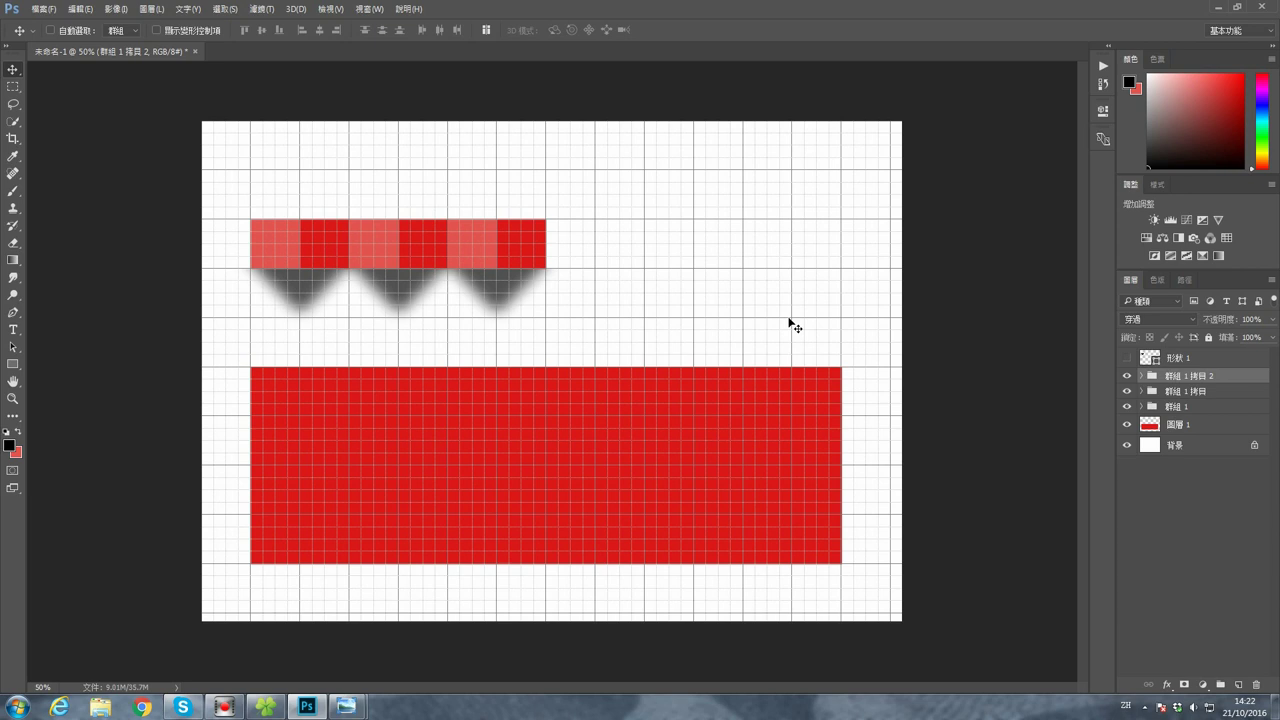
# Step: Group the three square groups into one strip and move it onto the banner's top edge
pyautogui.keyDown('shift'); pyautogui.click(1208, 403); pyautogui.keyUp('shift')
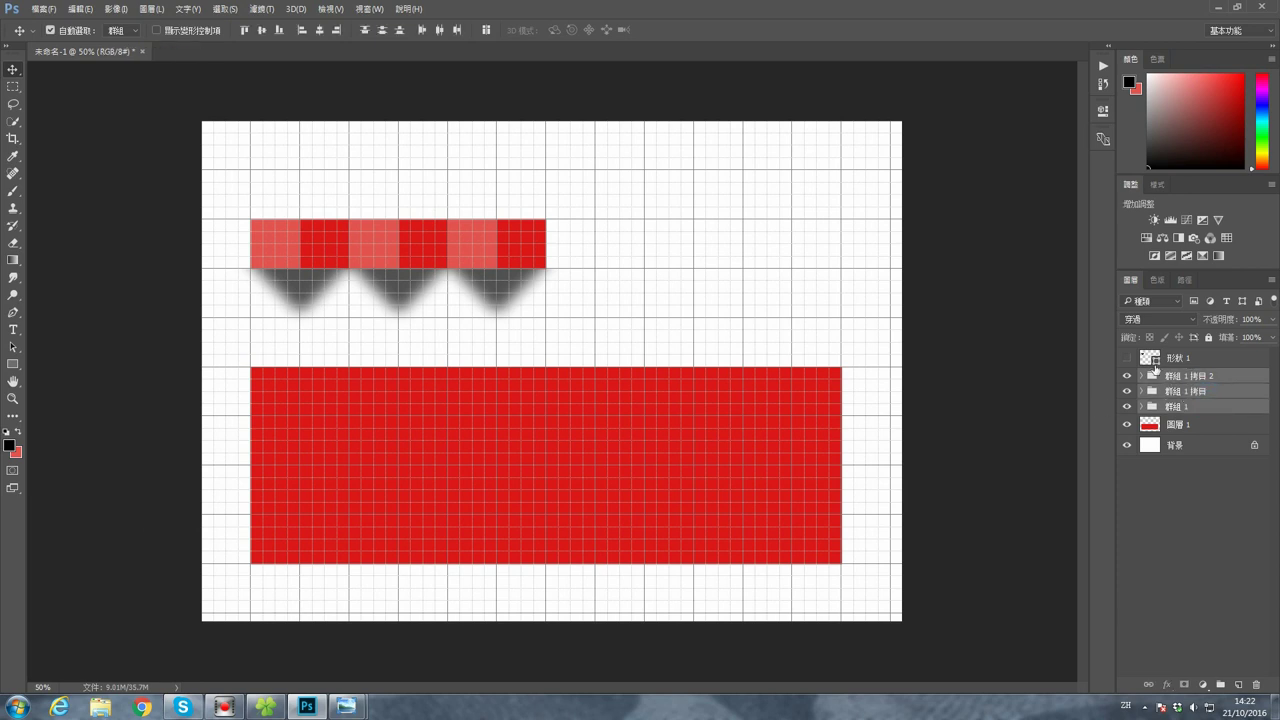
pyautogui.hotkey('ctrl', 'g')
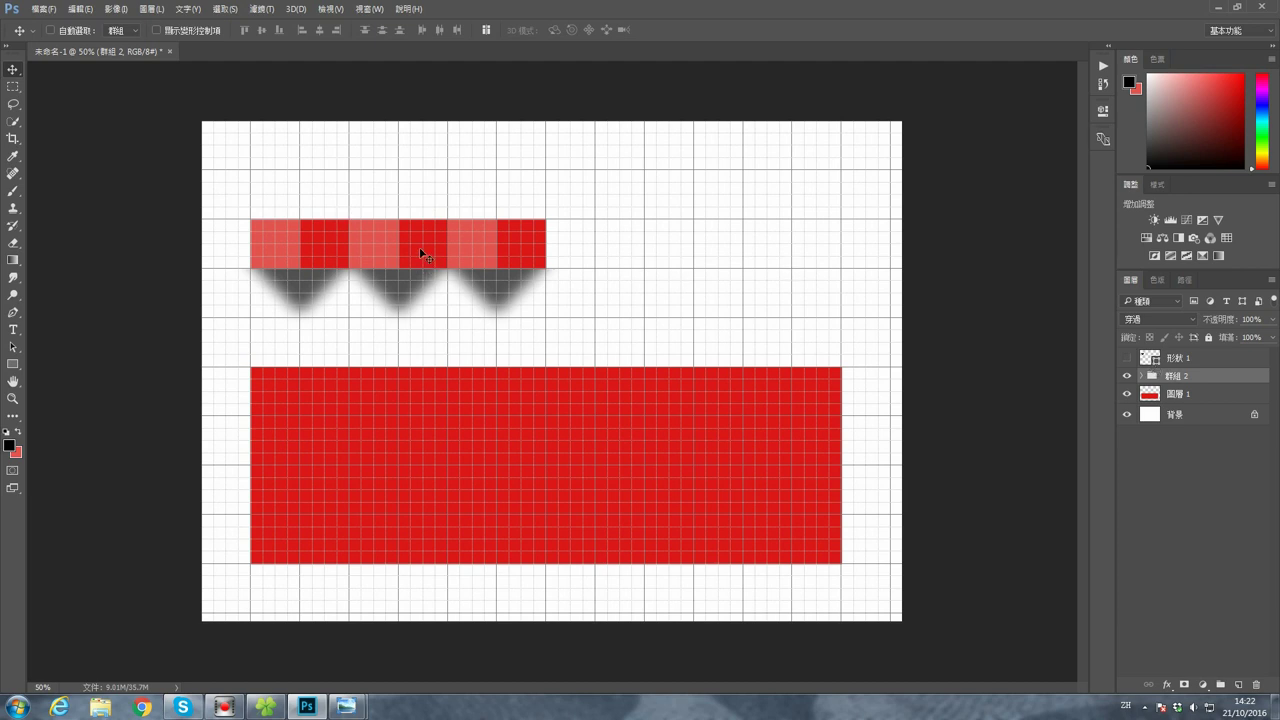
pyautogui.moveTo(457, 245)
pyautogui.mouseDown()
pyautogui.moveTo(457, 390)
pyautogui.moveTo(519, 392)
pyautogui.moveTo(464, 390)
pyautogui.mouseUp()
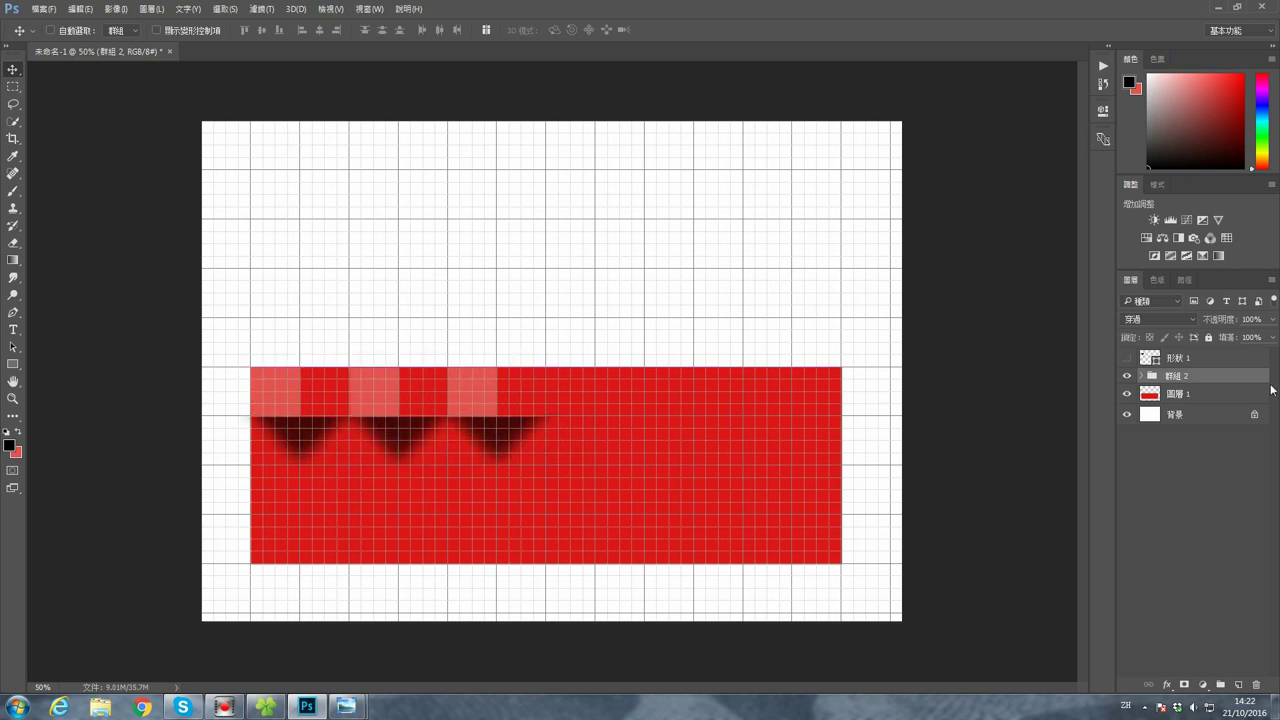
# Step: Duplicate the strip four times, stacking each copy one row higher and shifted right
pyautogui.hotkey('ctrl', 'j')
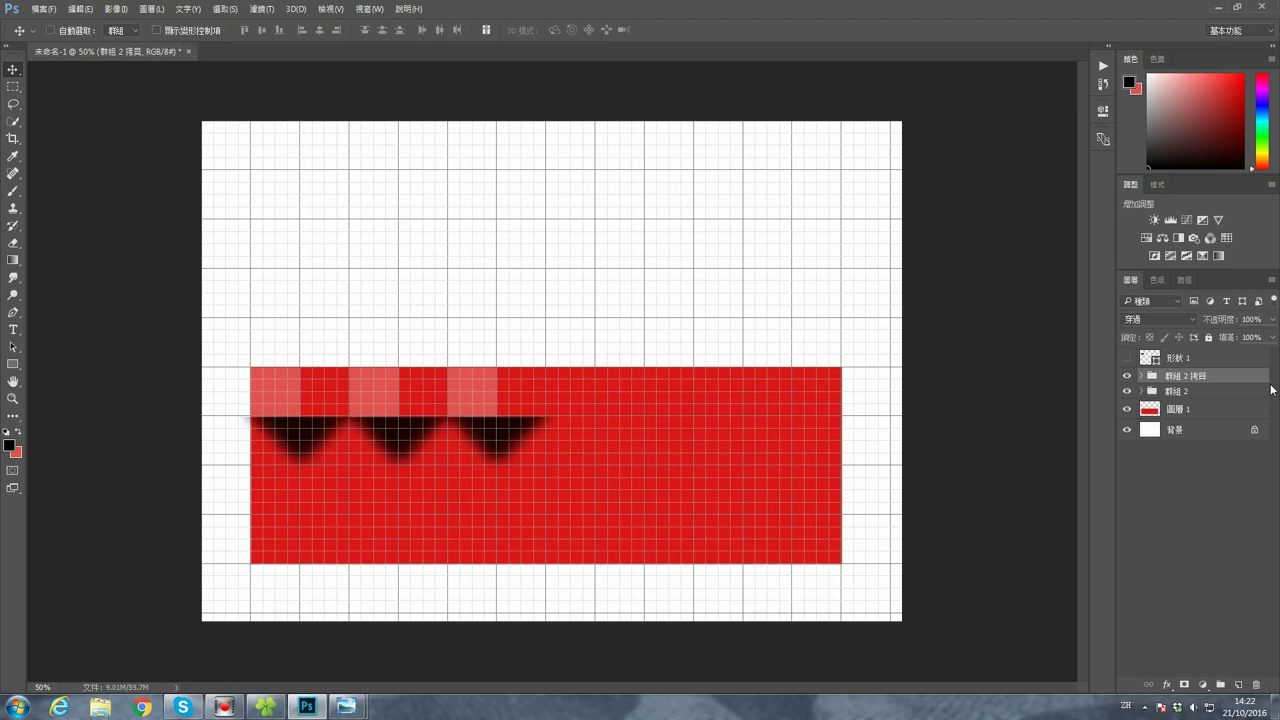
pyautogui.moveTo(380, 401); pyautogui.dragTo(432, 356)
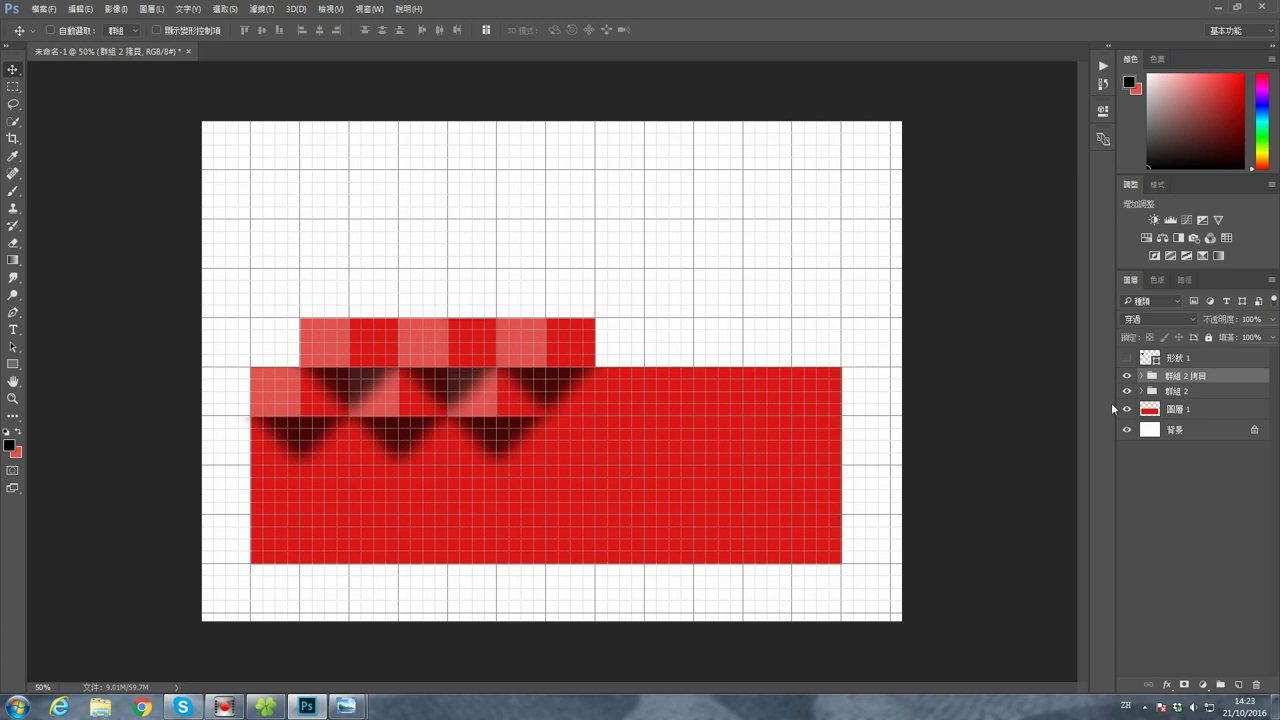
pyautogui.hotkey('ctrl', 'j')
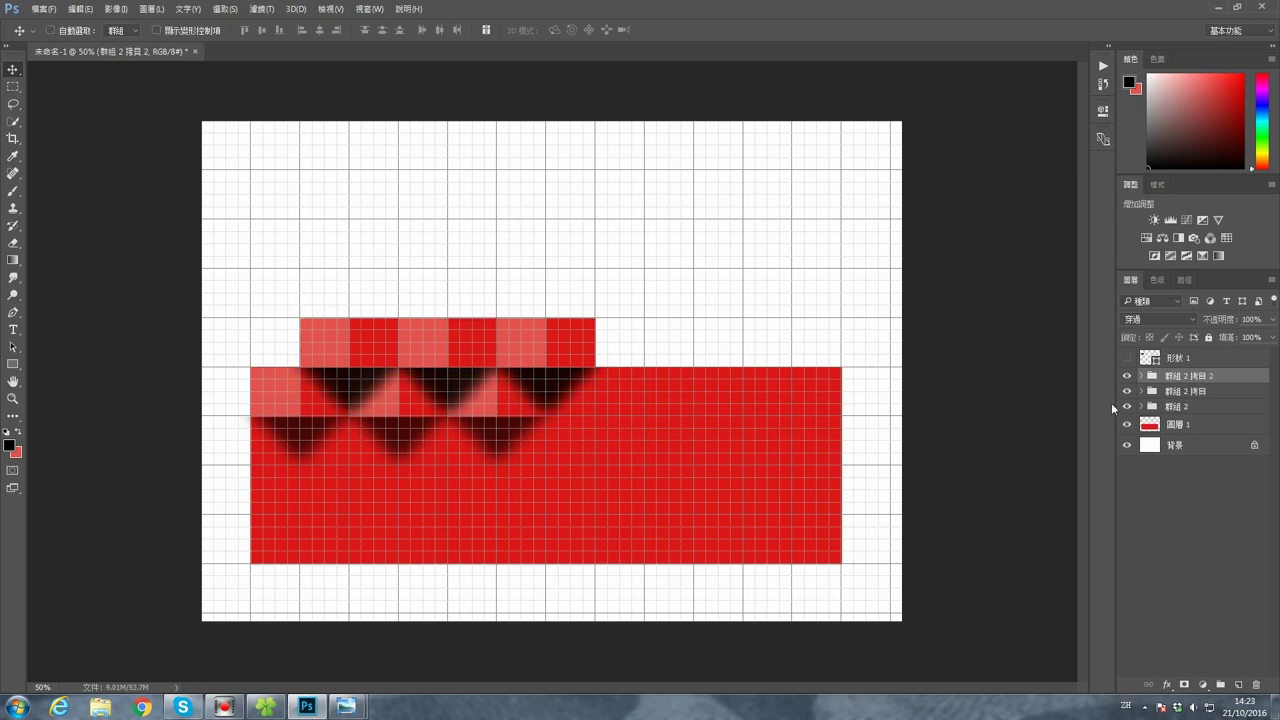
pyautogui.moveTo(426, 353)
pyautogui.mouseDown()
pyautogui.moveTo(526, 297)
pyautogui.moveTo(474, 303)
pyautogui.mouseUp()
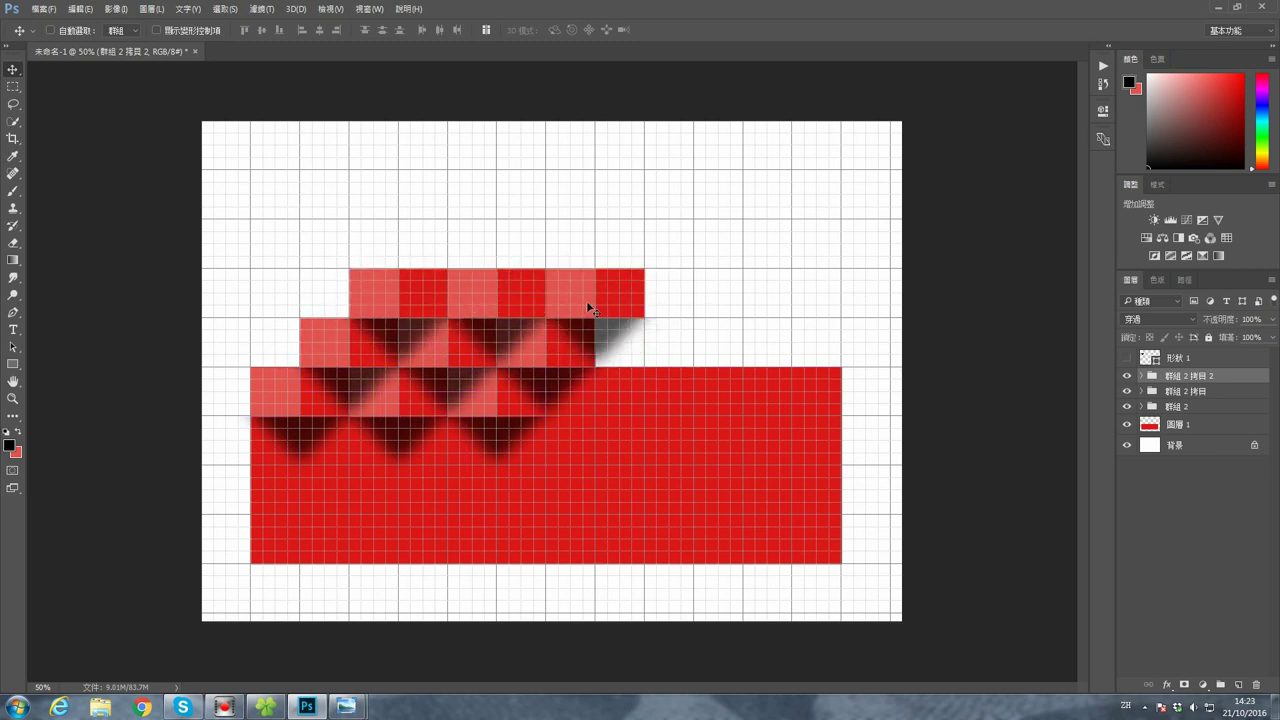
pyautogui.keyDown('alt'); pyautogui.click(890, 314); pyautogui.keyUp('alt')
pyautogui.moveTo(456, 298)
pyautogui.mouseDown()
pyautogui.moveTo(450, 289)
pyautogui.moveTo(501, 248)
pyautogui.mouseUp()
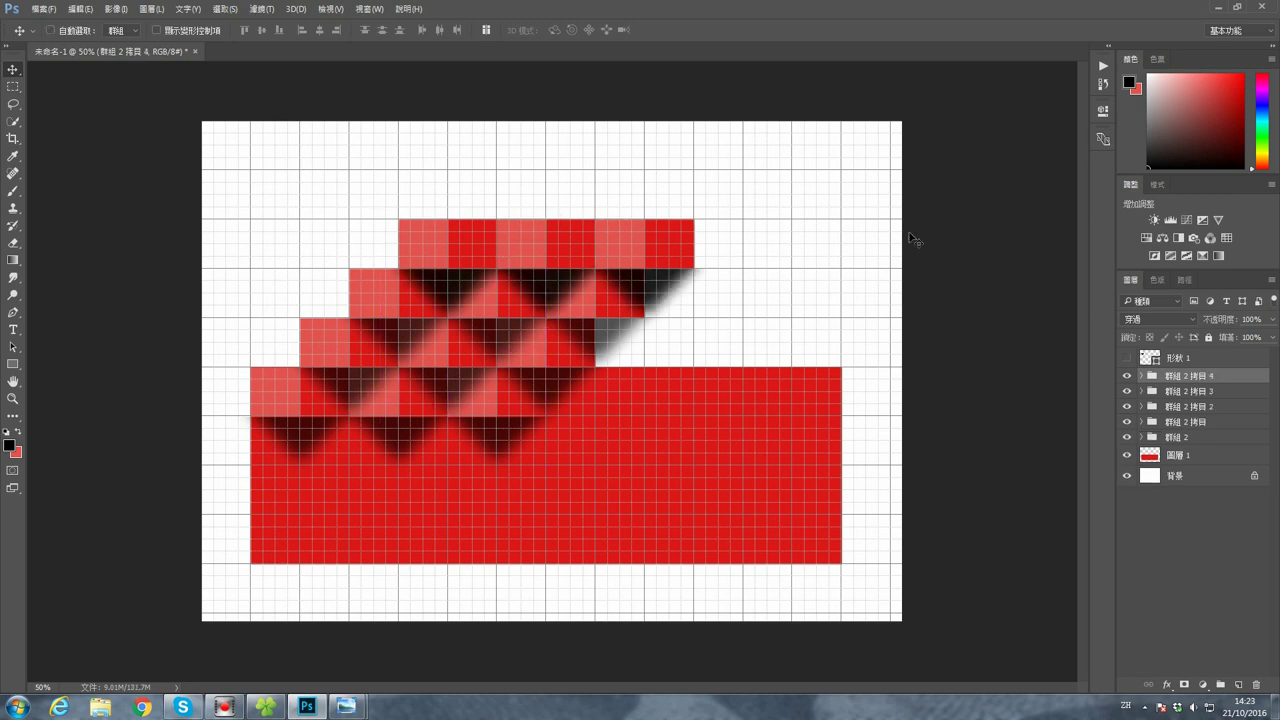
pyautogui.moveTo(563, 242); pyautogui.dragTo(607, 204)
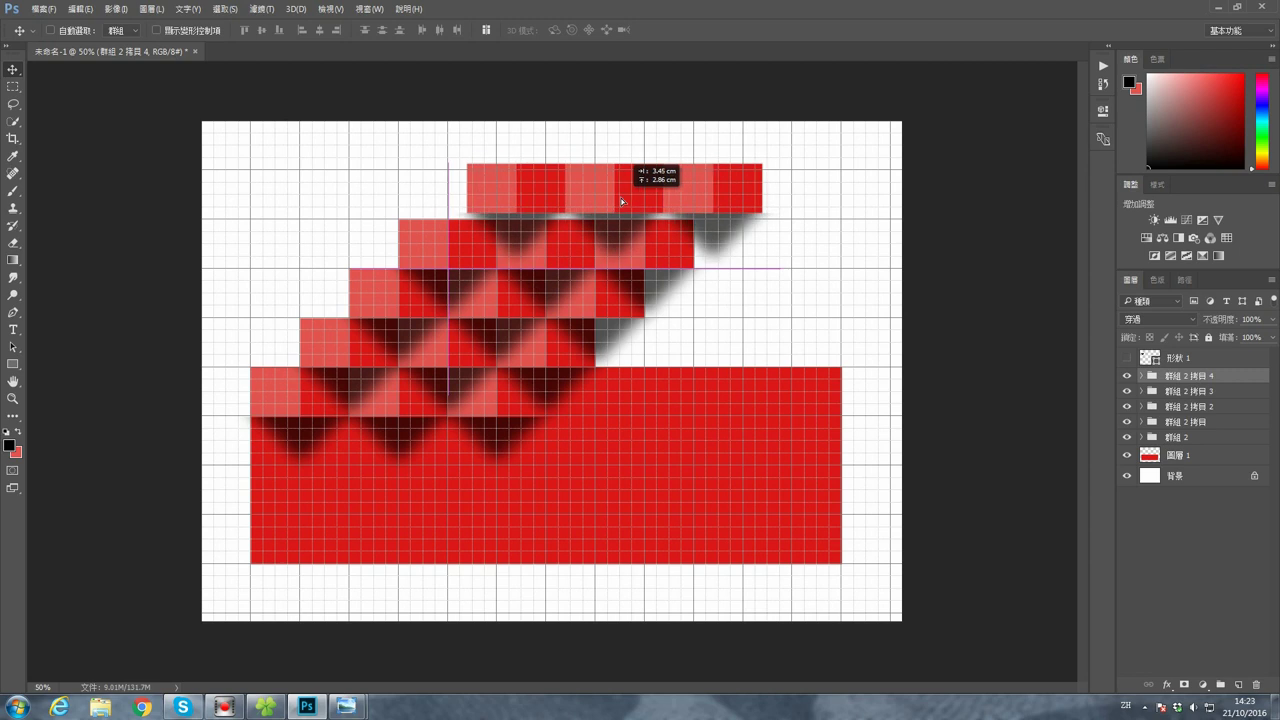
pyautogui.moveTo(607, 204); pyautogui.dragTo(606, 208)
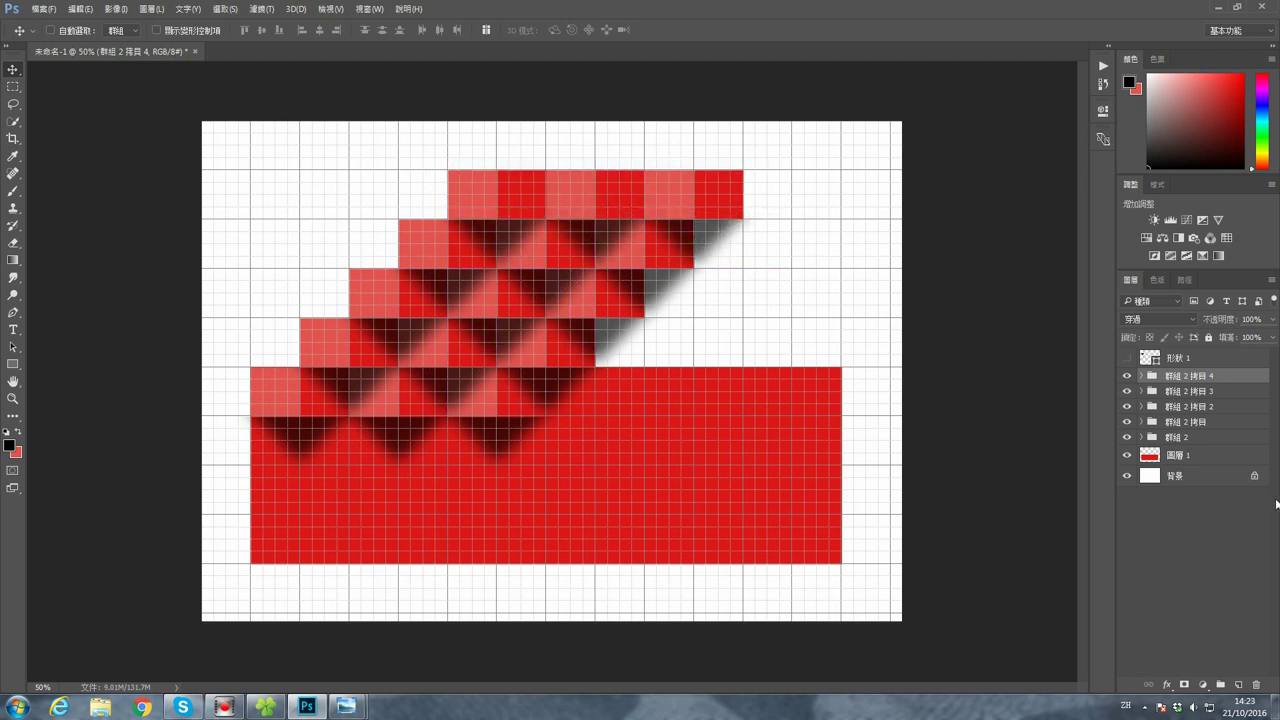
pyautogui.keyDown('shift'); pyautogui.click(1205, 437); pyautogui.keyUp('shift')
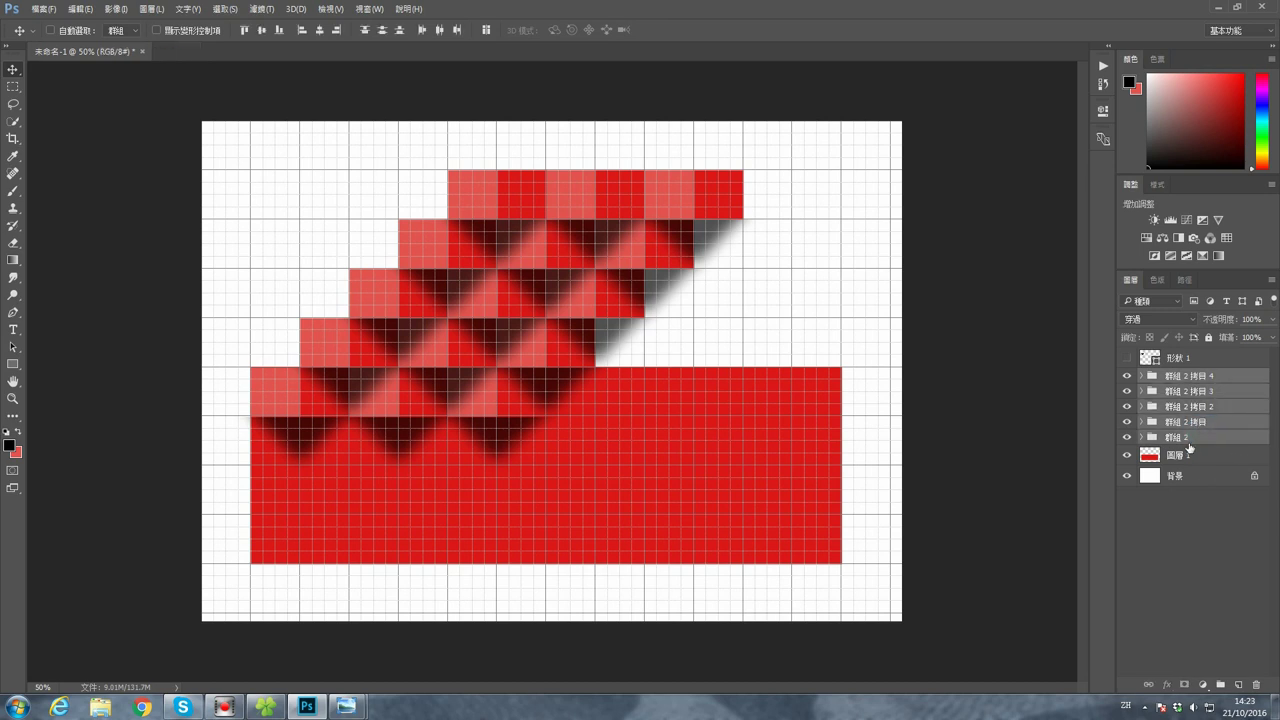
# Step: Shift all five tile rows left and down, then snap the top row to the canvas's left edge
pyautogui.moveTo(500, 270)
pyautogui.mouseDown()
pyautogui.moveTo(436, 389)
pyautogui.moveTo(416, 408)
pyautogui.moveTo(357, 414)
pyautogui.mouseUp()
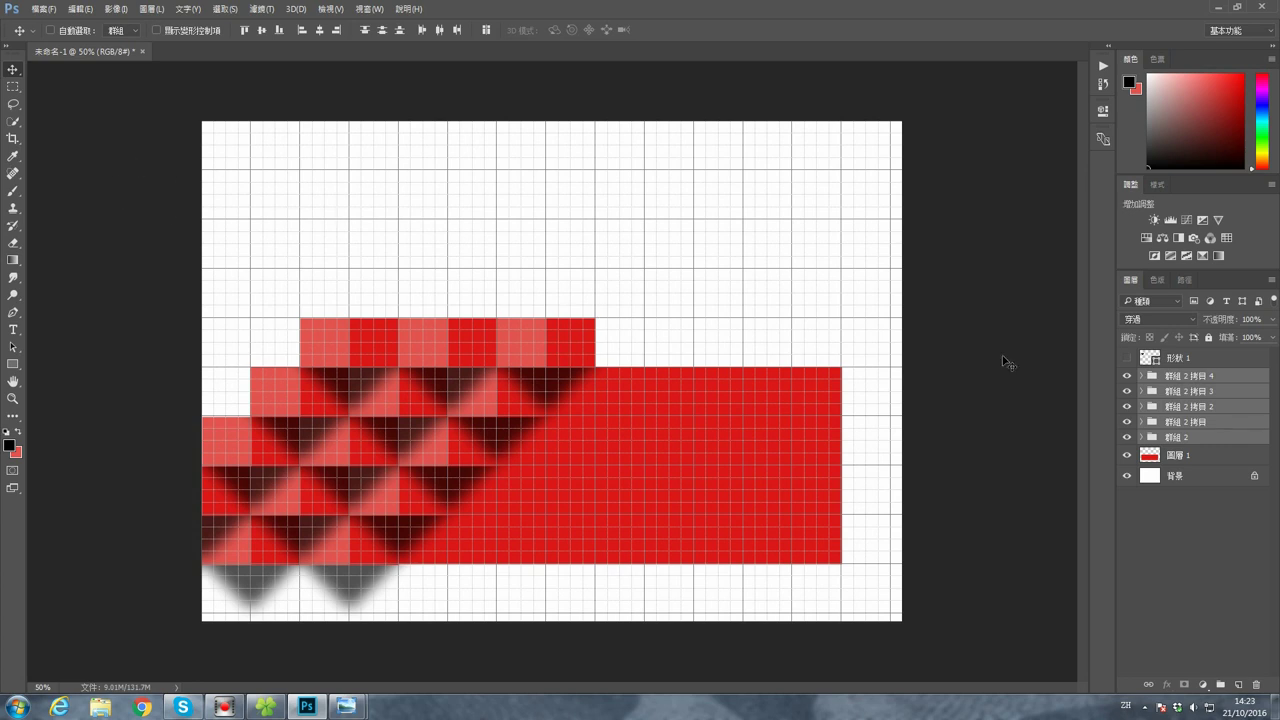
pyautogui.click(1185, 376)
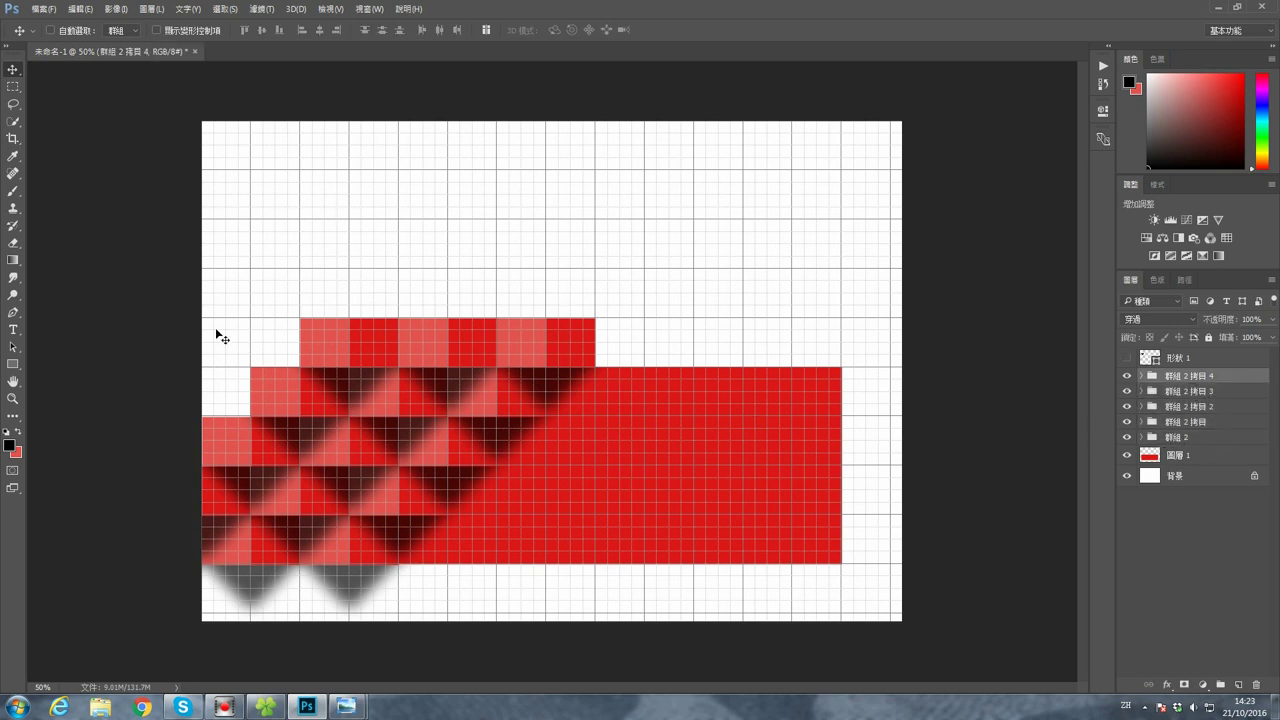
pyautogui.moveTo(504, 341); pyautogui.dragTo(413, 344)
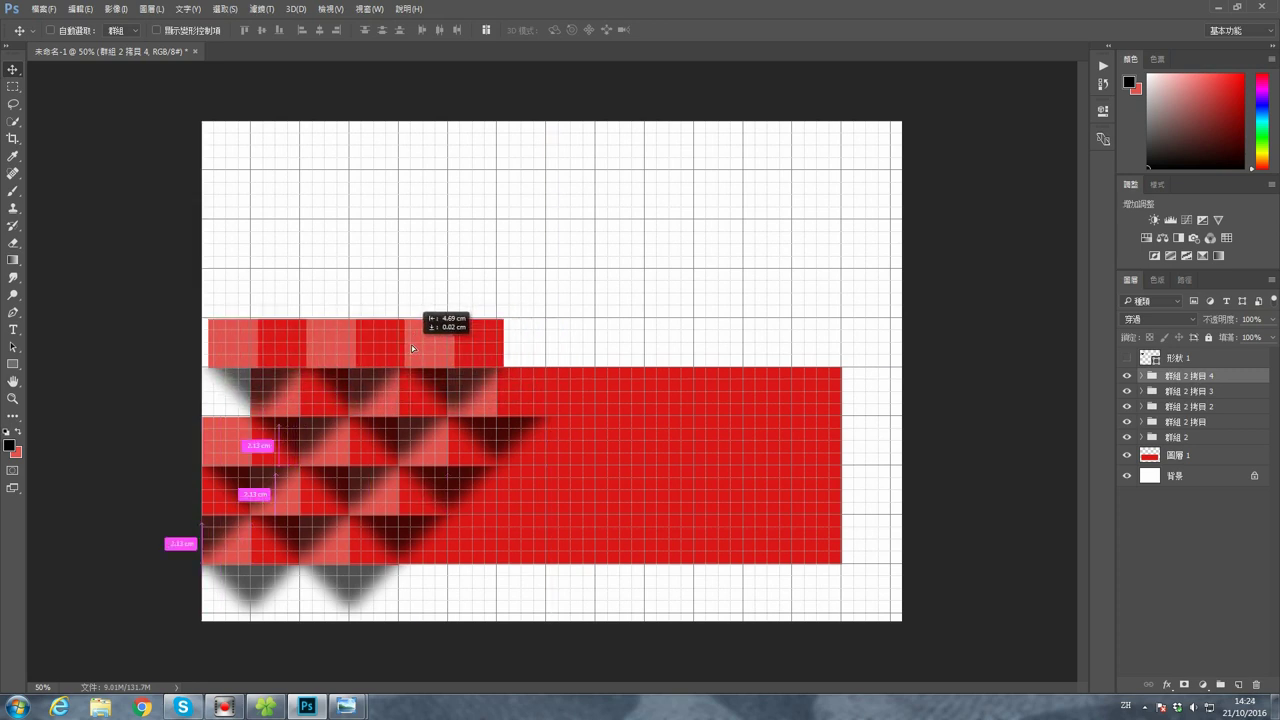
pyautogui.moveTo(413, 344); pyautogui.dragTo(405, 344)
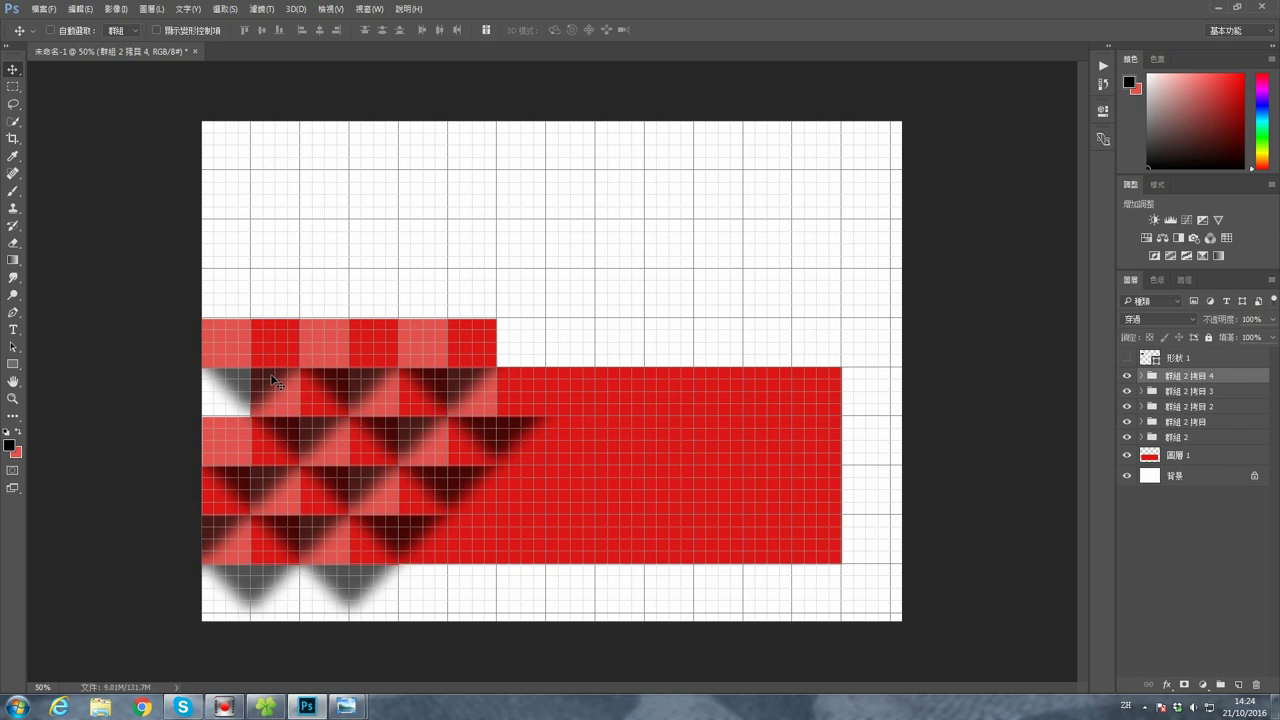
pyautogui.press('m')
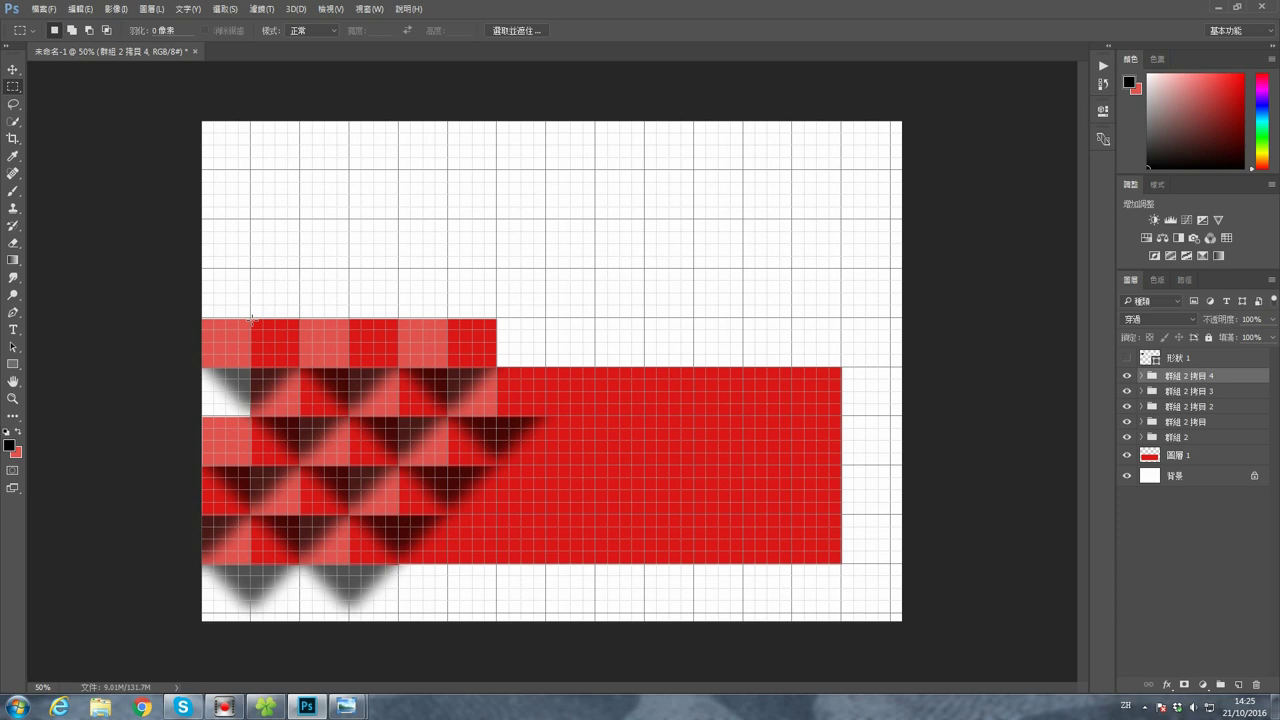
# Step: Marquee the area over the red tiles and add a layer mask to 群組 2 拷貝 4
pyautogui.moveTo(151, 305); pyautogui.dragTo(398, 330)
pyautogui.click(563, 283)
pyautogui.moveTo(300, 367); pyautogui.dragTo(498, 416)
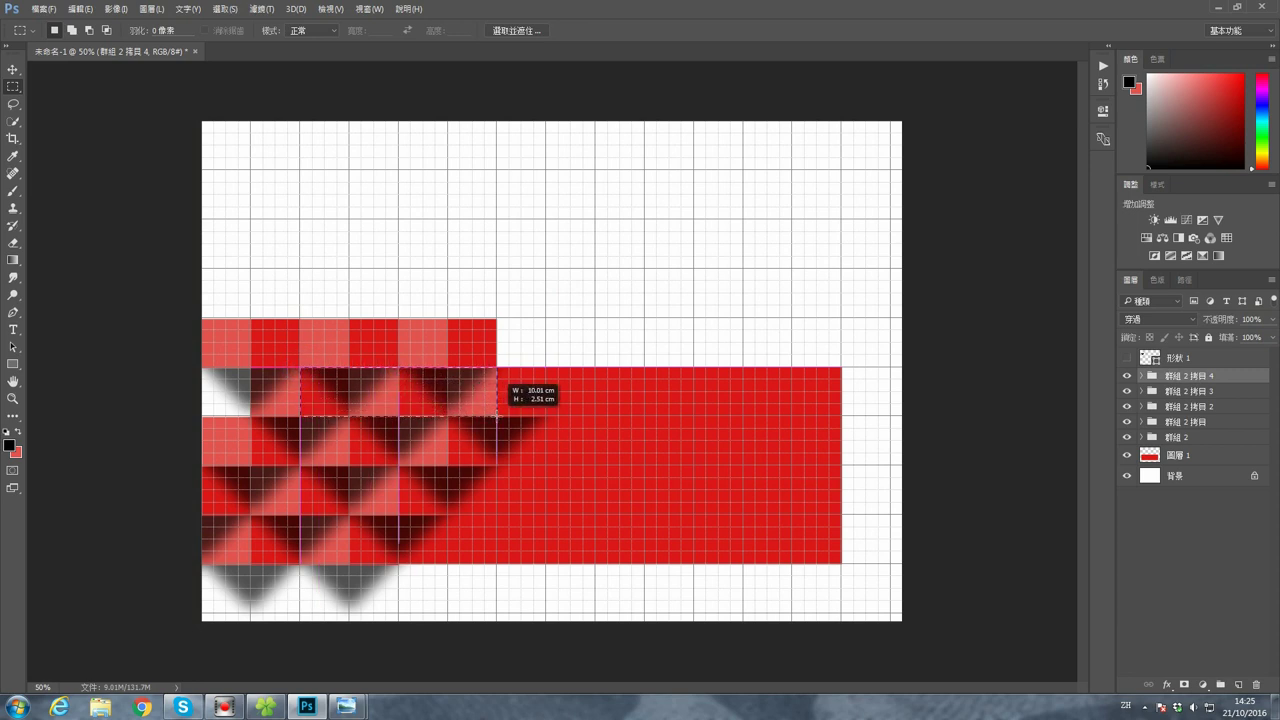
pyautogui.moveTo(498, 416); pyautogui.dragTo(498, 416)
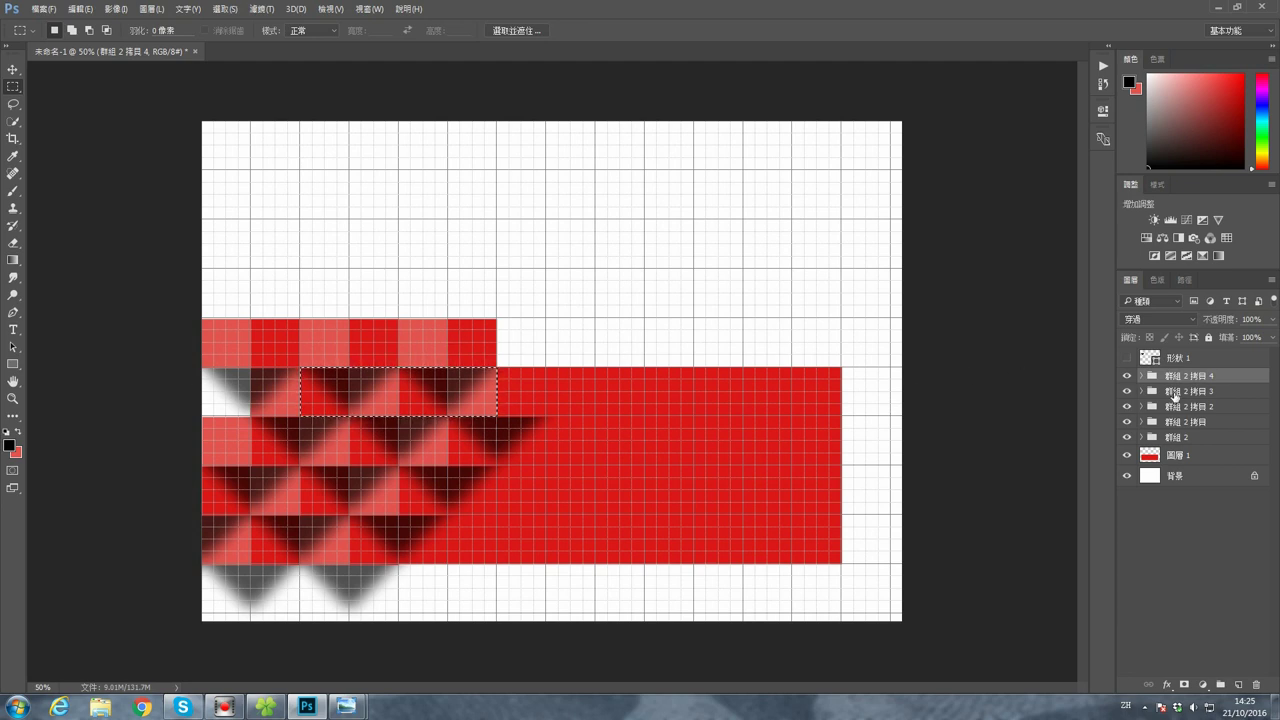
pyautogui.click(1185, 685)
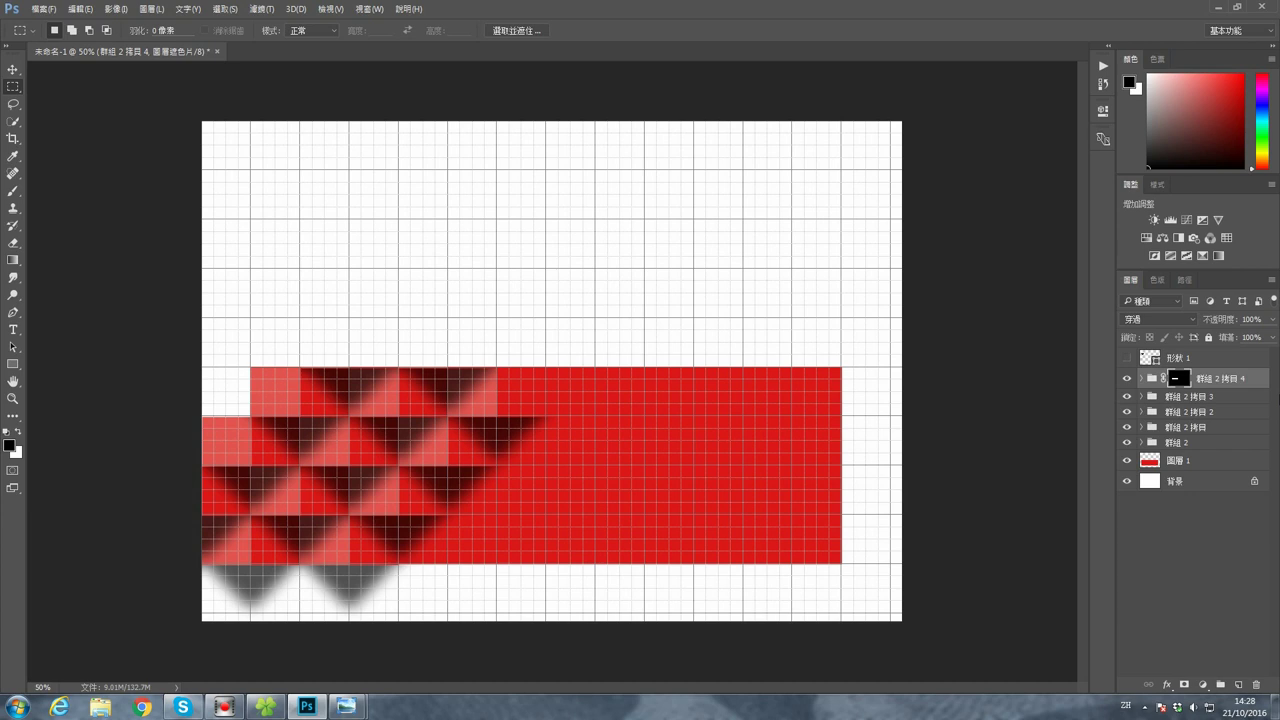
# Step: Stamp all visible layers into a new merged layer, 圖層 3
pyautogui.click(1217, 398)
pyautogui.click(1249, 409)
pyautogui.hotkey('ctrl', 'shift', 'alt', 'e')
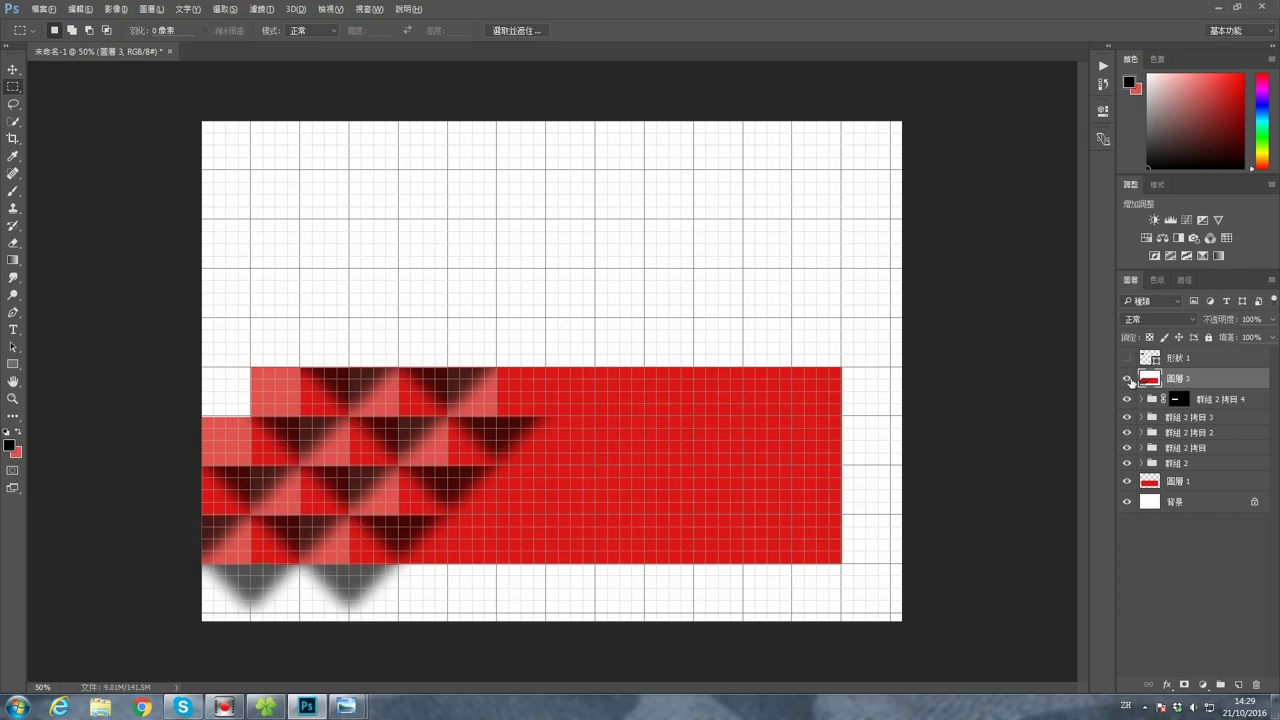
# Step: Show only 圖層 3 and delete the white margins left, below, right and above the banner
pyautogui.keyDown('alt'); pyautogui.click(1128, 380); pyautogui.keyUp('alt')
pyautogui.moveTo(129, 91); pyautogui.dragTo(251, 664)
pyautogui.press('Delete')
pyautogui.moveTo(969, 631)
pyautogui.mouseDown()
pyautogui.moveTo(176, 640)
pyautogui.moveTo(123, 560)
pyautogui.mouseUp()
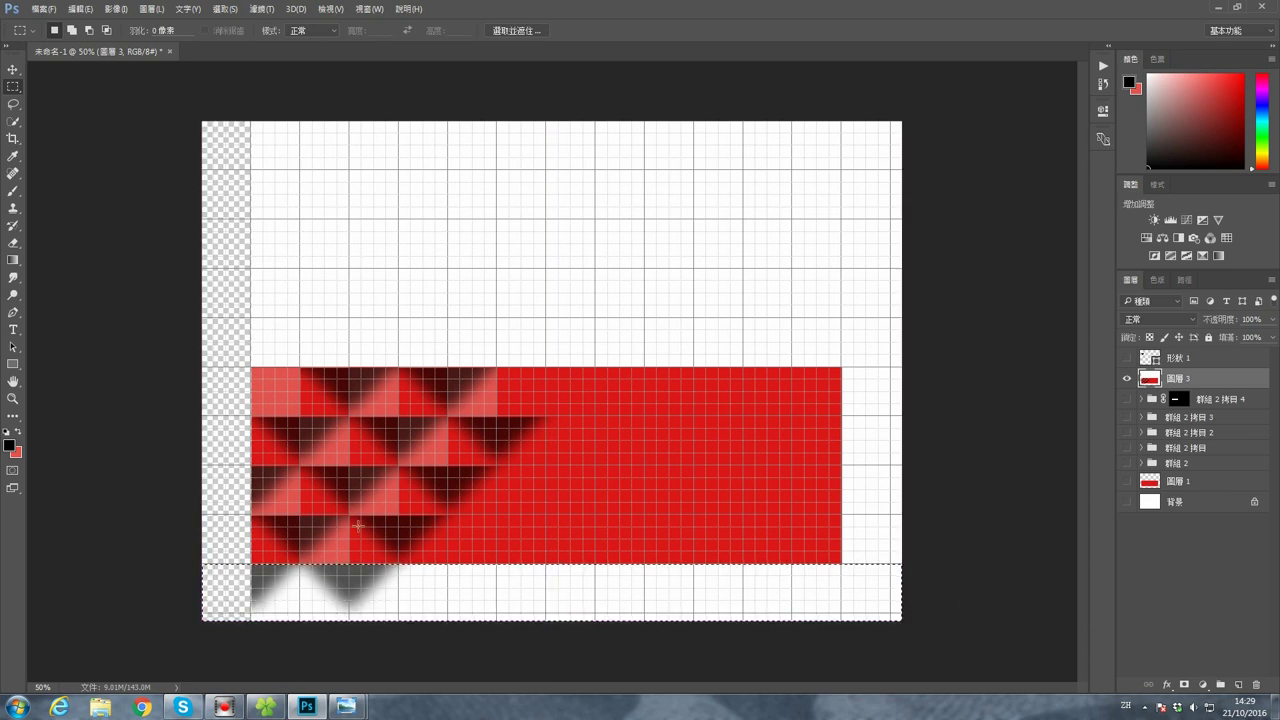
pyautogui.press('Delete')
pyautogui.moveTo(937, 69); pyautogui.dragTo(841, 659)
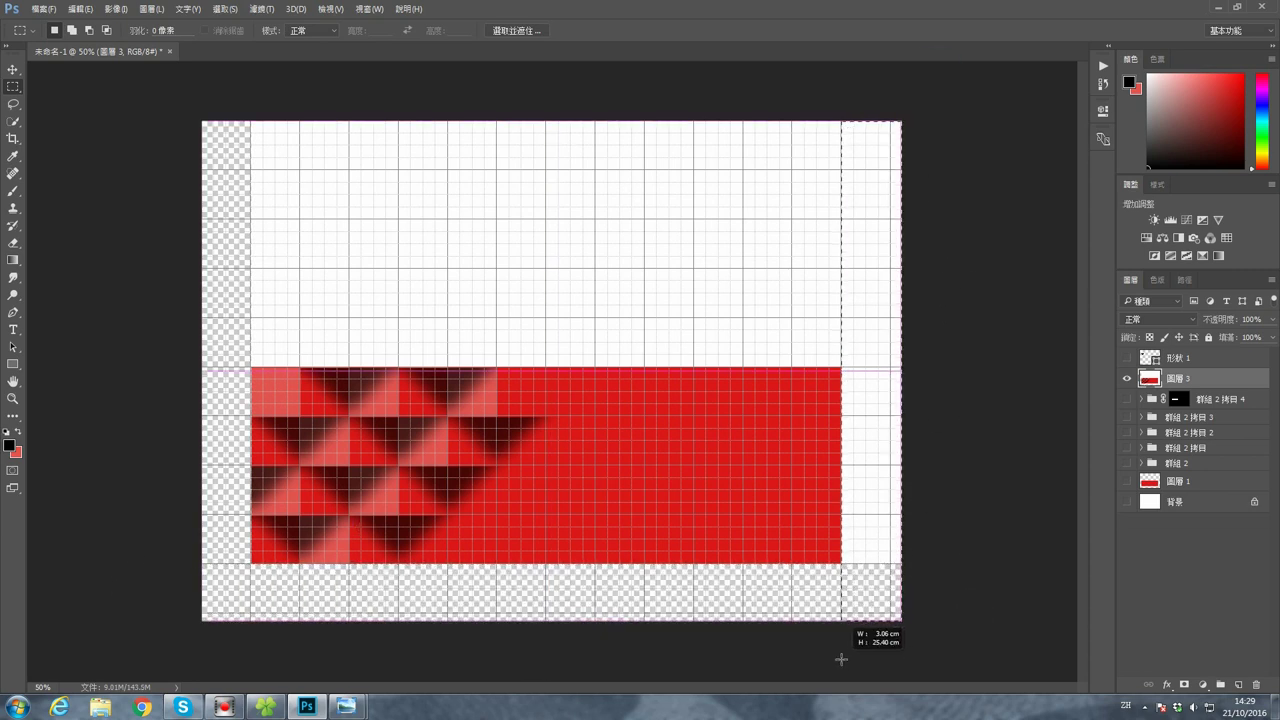
pyautogui.press('Delete')
pyautogui.moveTo(177, 106); pyautogui.dragTo(951, 363)
pyautogui.press('Delete')
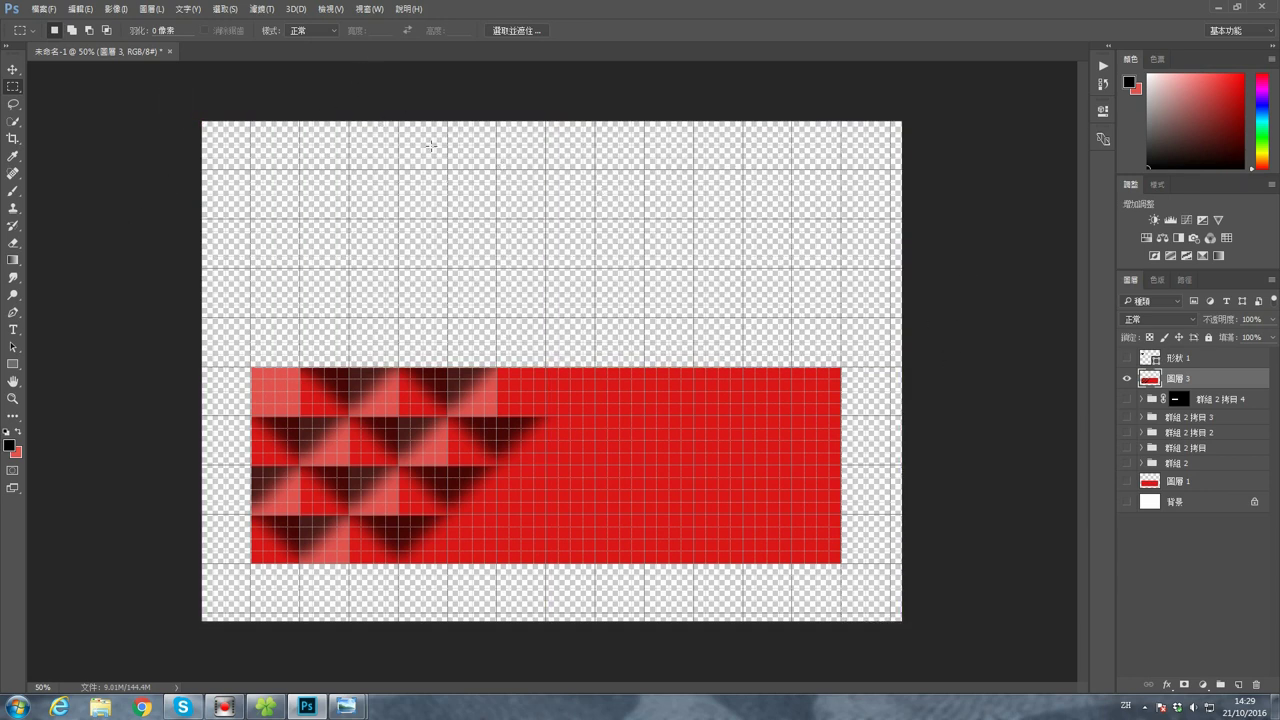
# Step: Hide the grid and copy the selected banner area merged
pyautogui.click(333, 9)
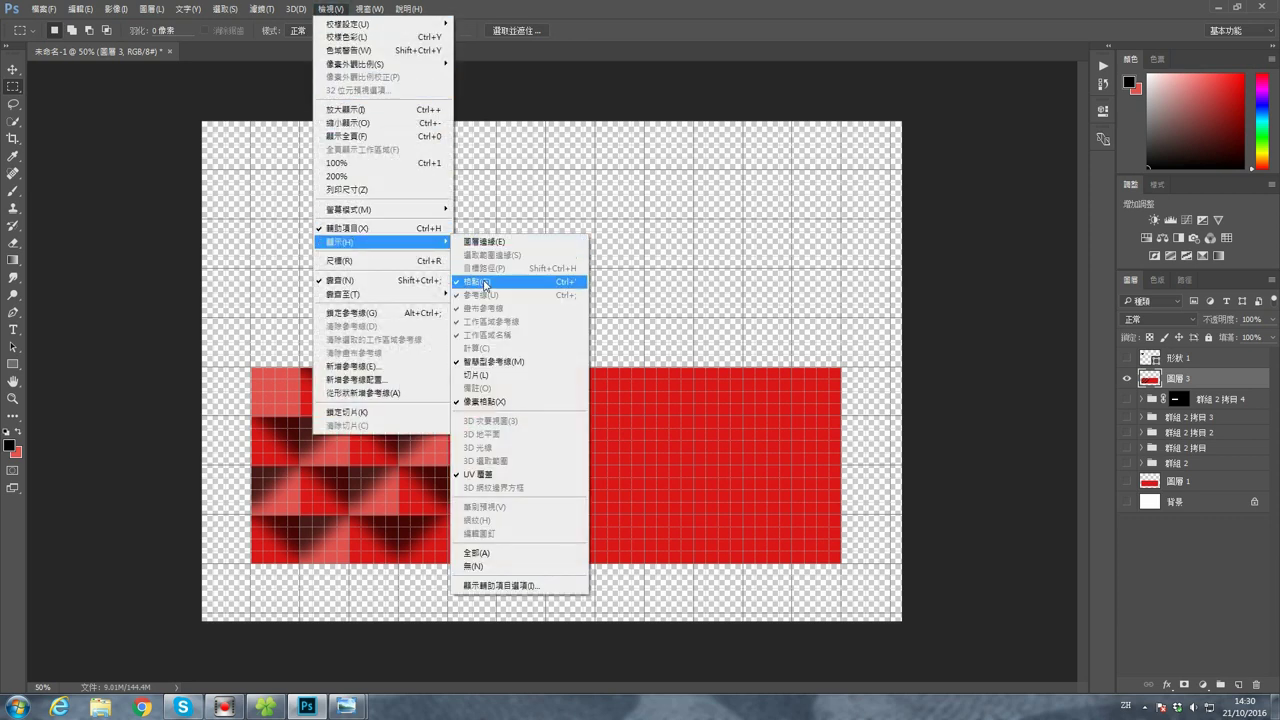
pyautogui.click(484, 284)
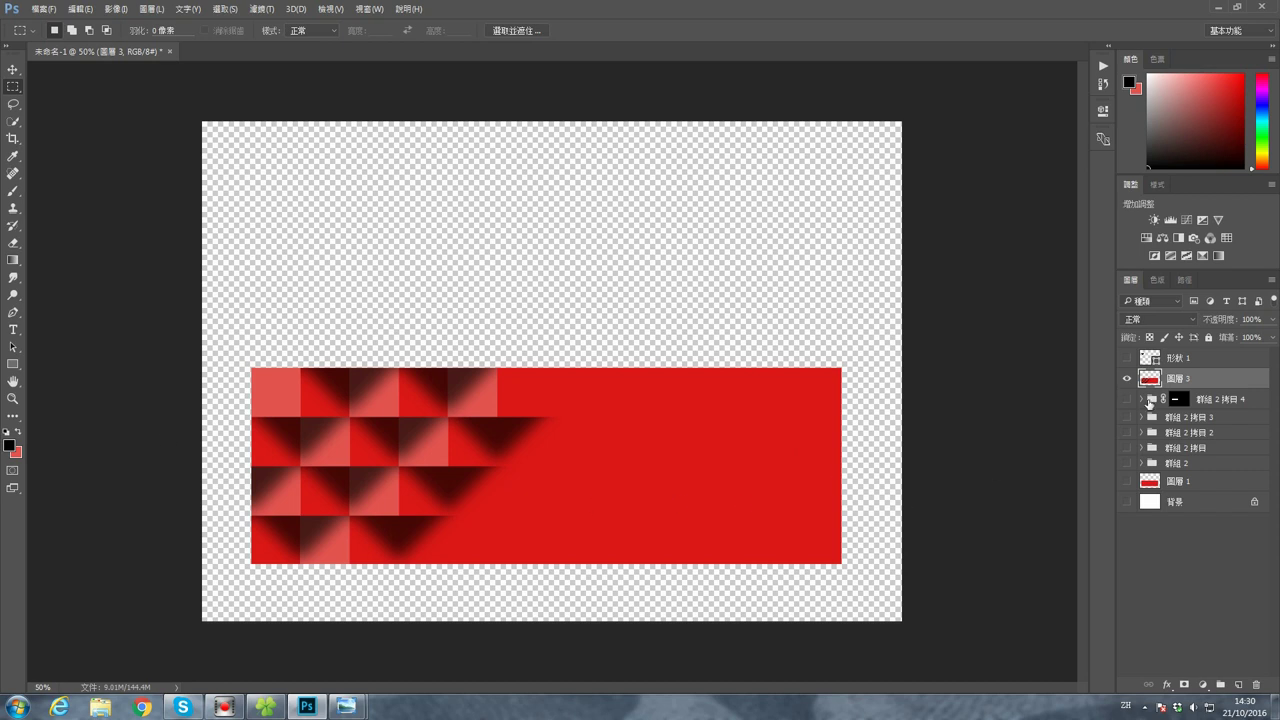
pyautogui.moveTo(244, 359); pyautogui.dragTo(851, 573)
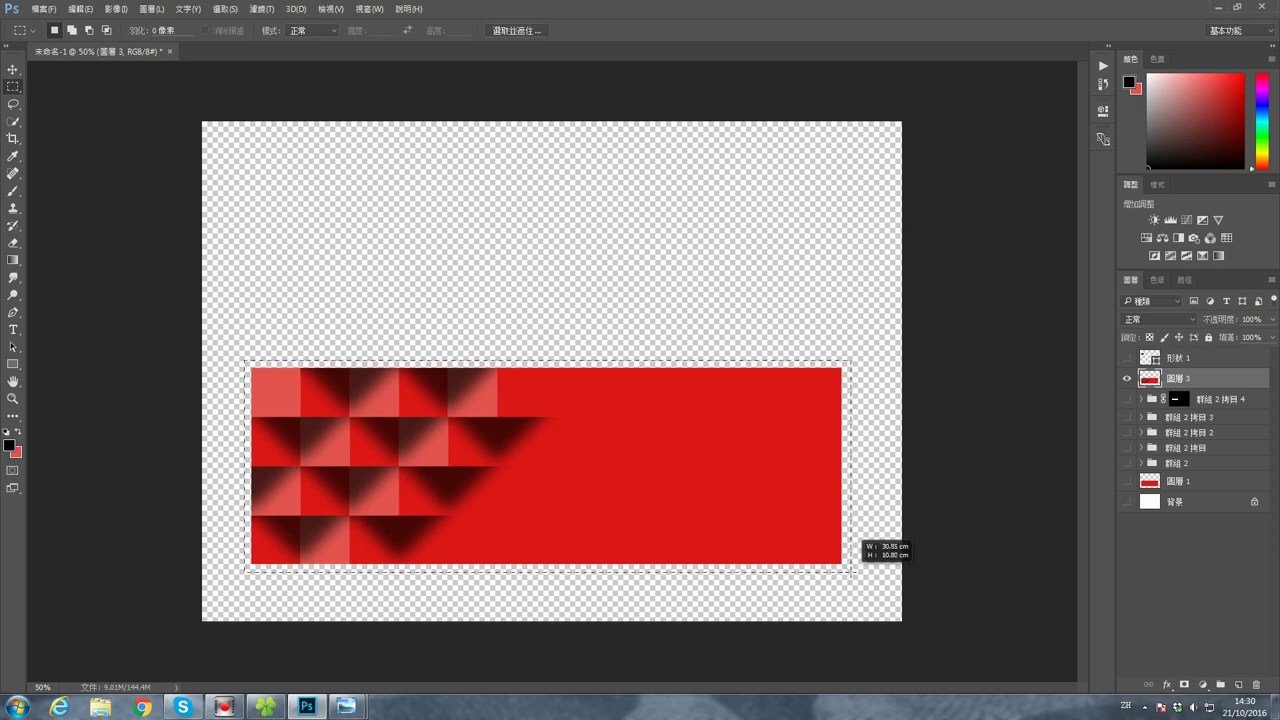
pyautogui.click(78, 12)
pyautogui.click(100, 97)
# Step: Paste the banner as 圖層 1 into a new clipboard-sized 1771×589 pixel document
pyautogui.click(43, 9)
pyautogui.click(40, 21)
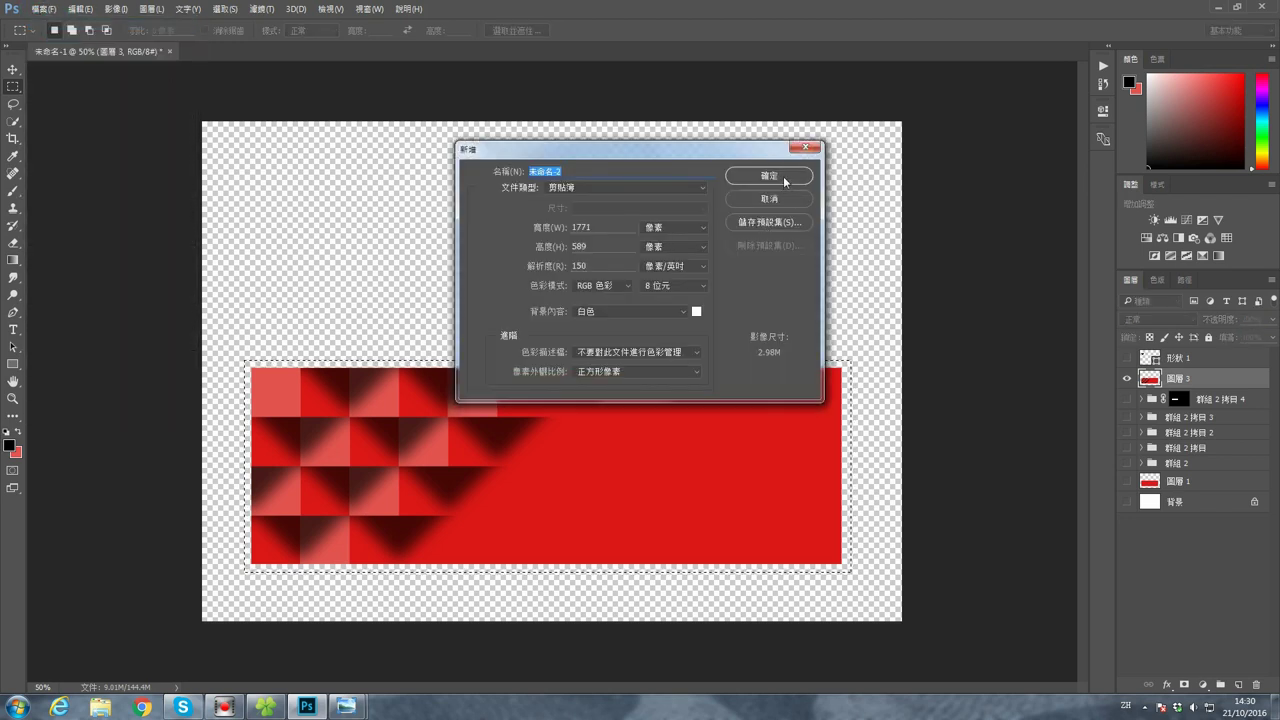
pyautogui.click(770, 175)
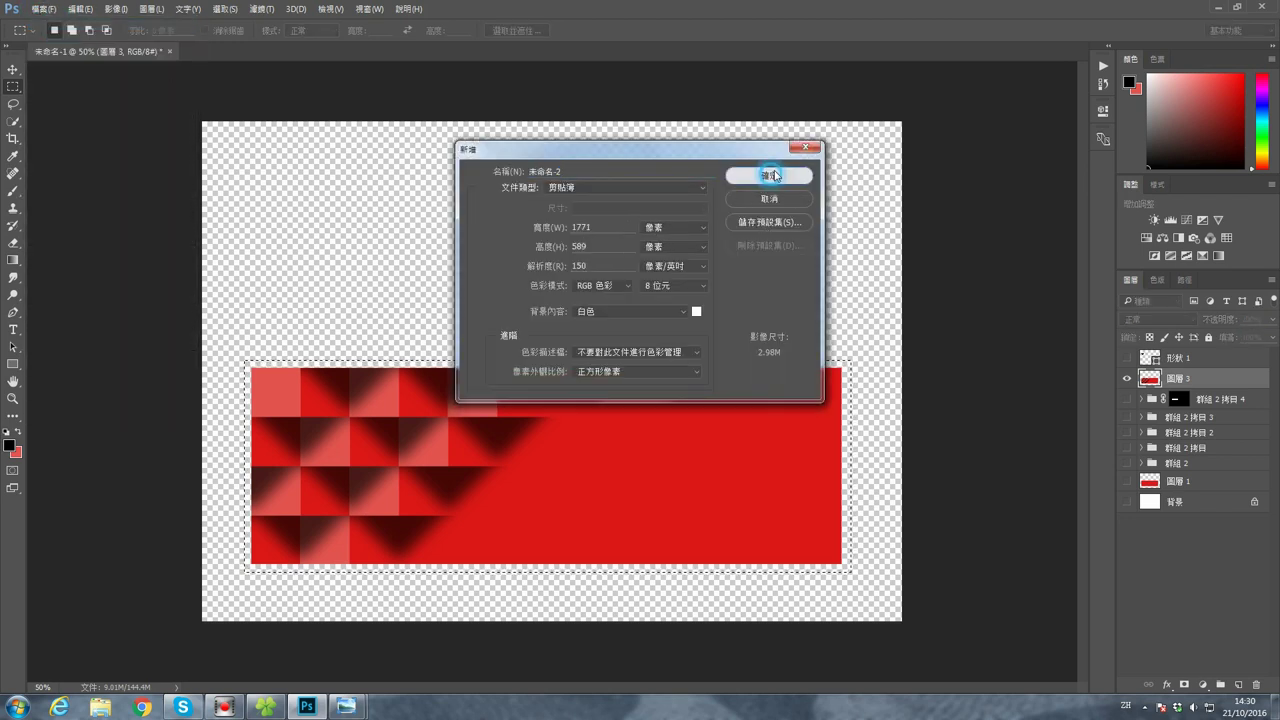
pyautogui.click(79, 9)
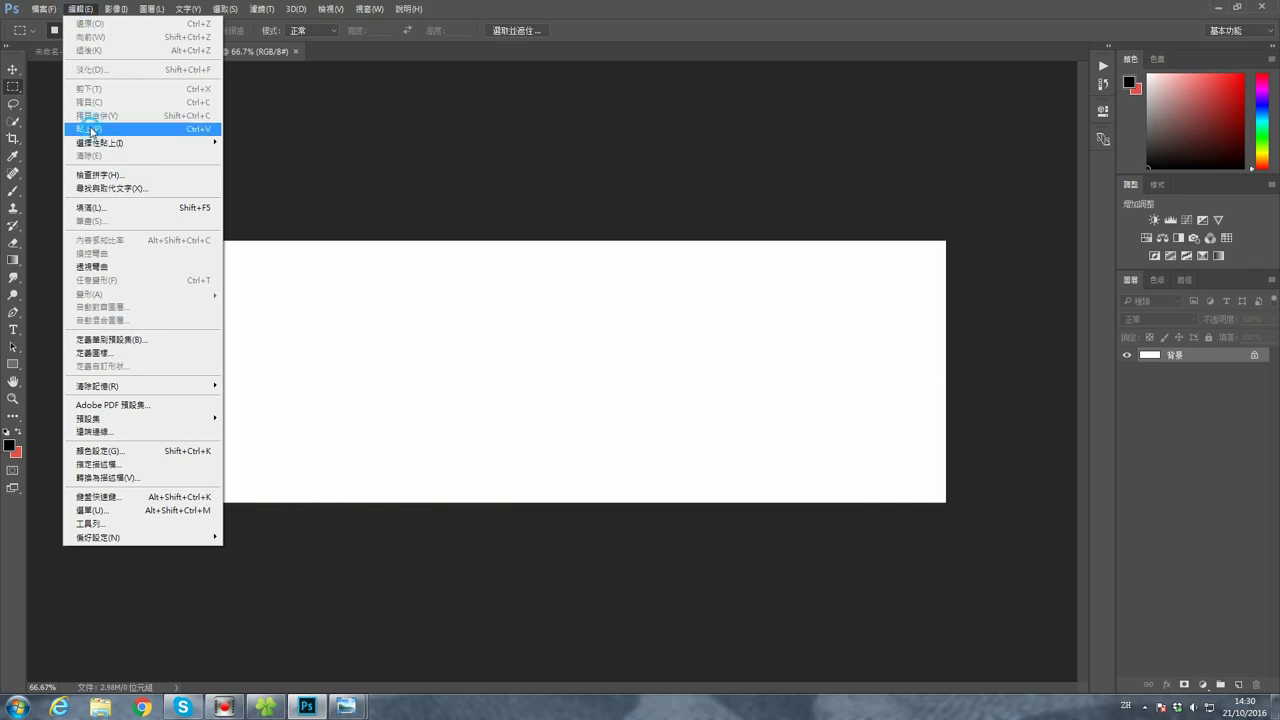
pyautogui.click(92, 130)
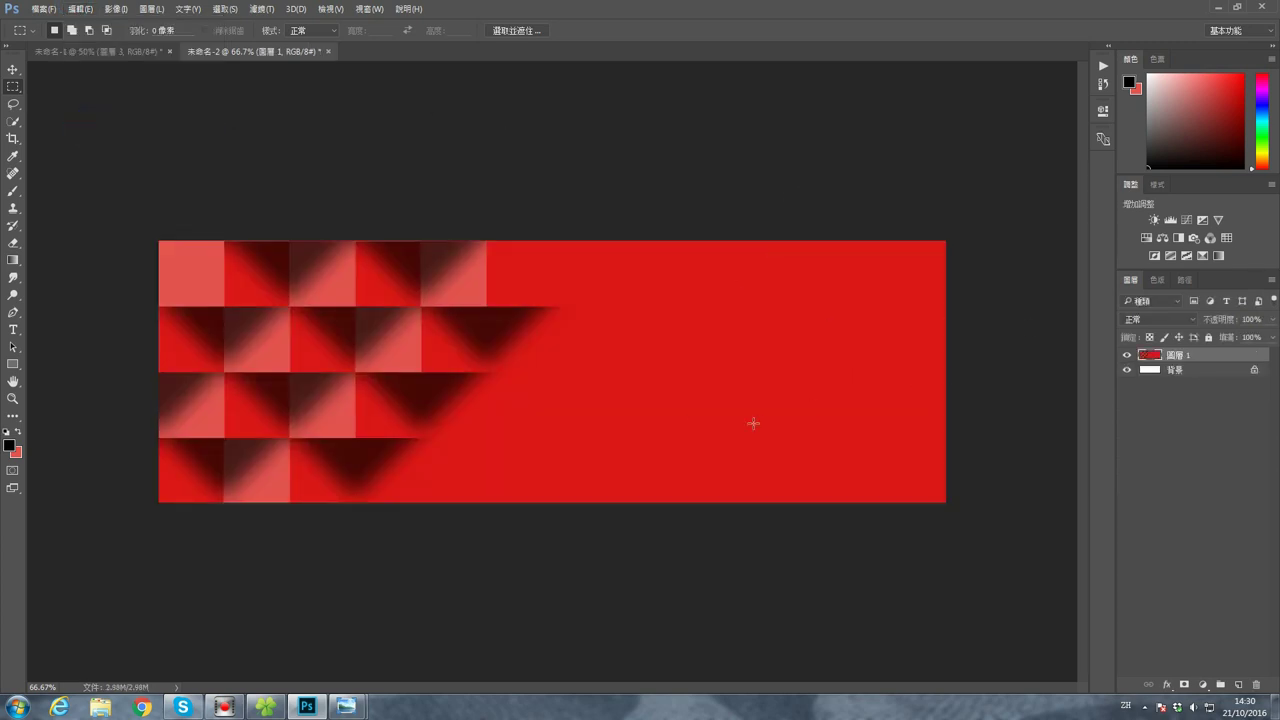
# Step: Enlarge the canvas relatively by 2 cm in width and height with a white extension
pyautogui.click(116, 9)
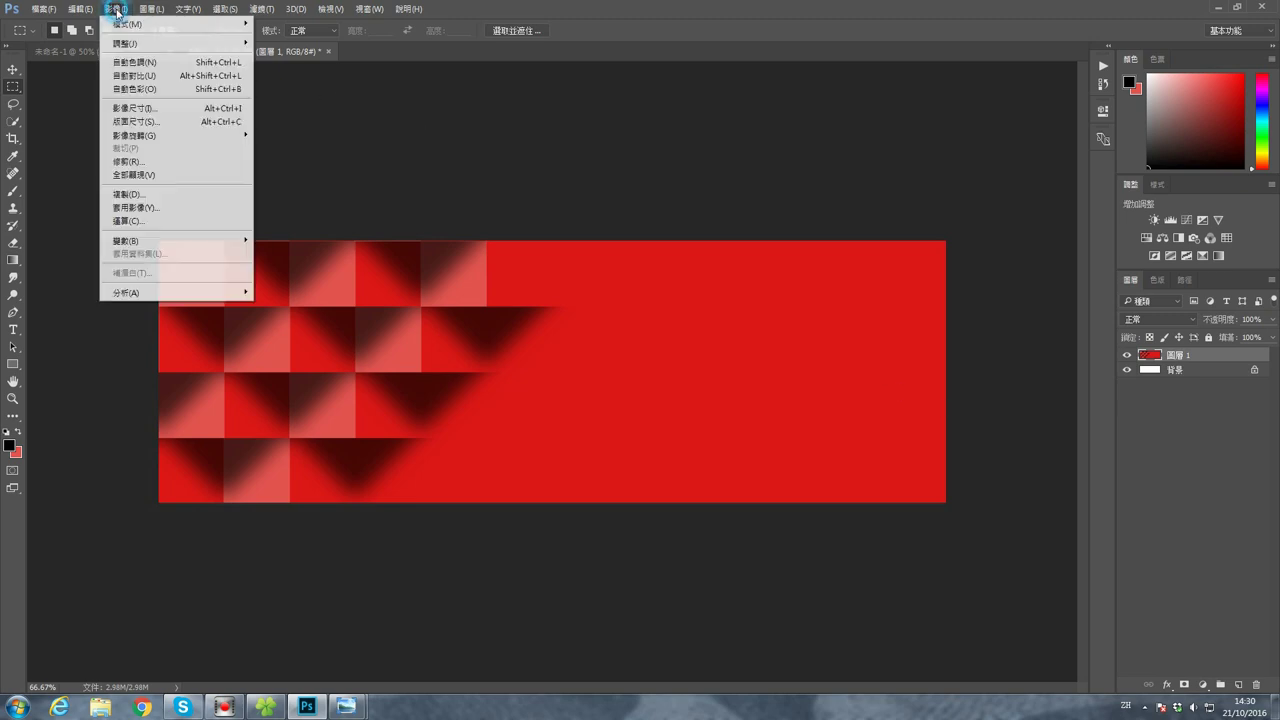
pyautogui.click(118, 9)
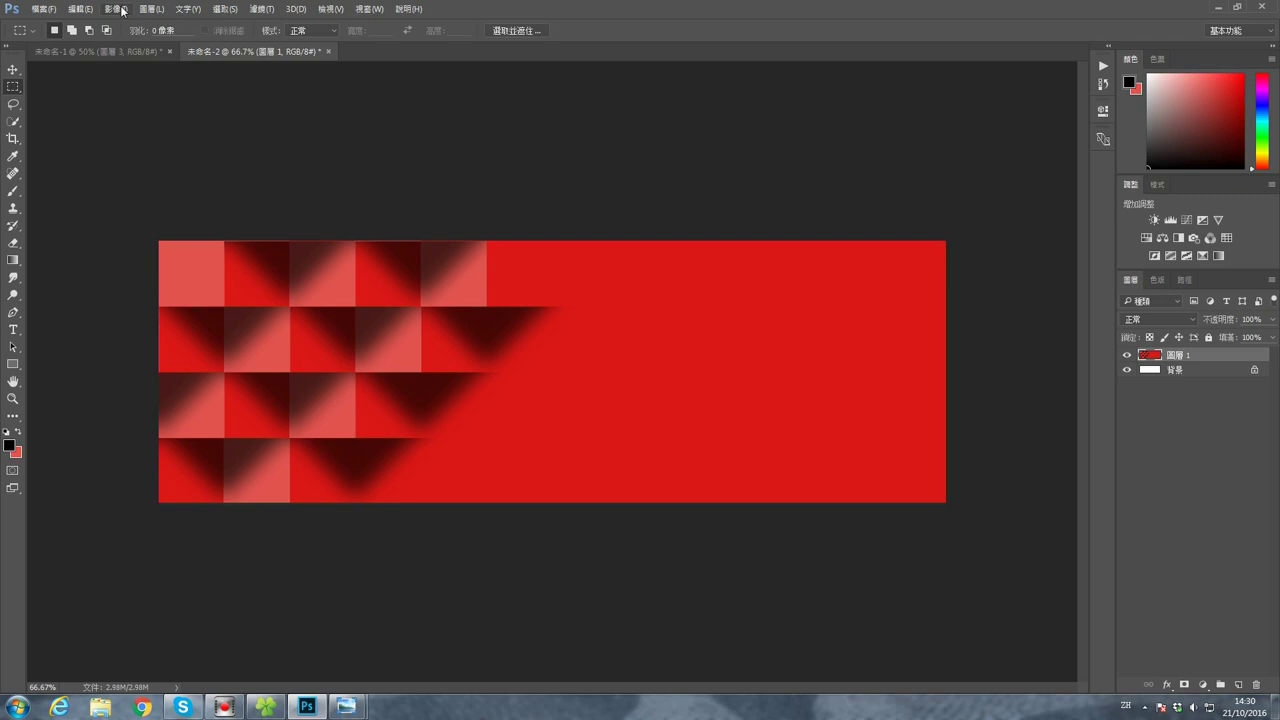
pyautogui.click(121, 10)
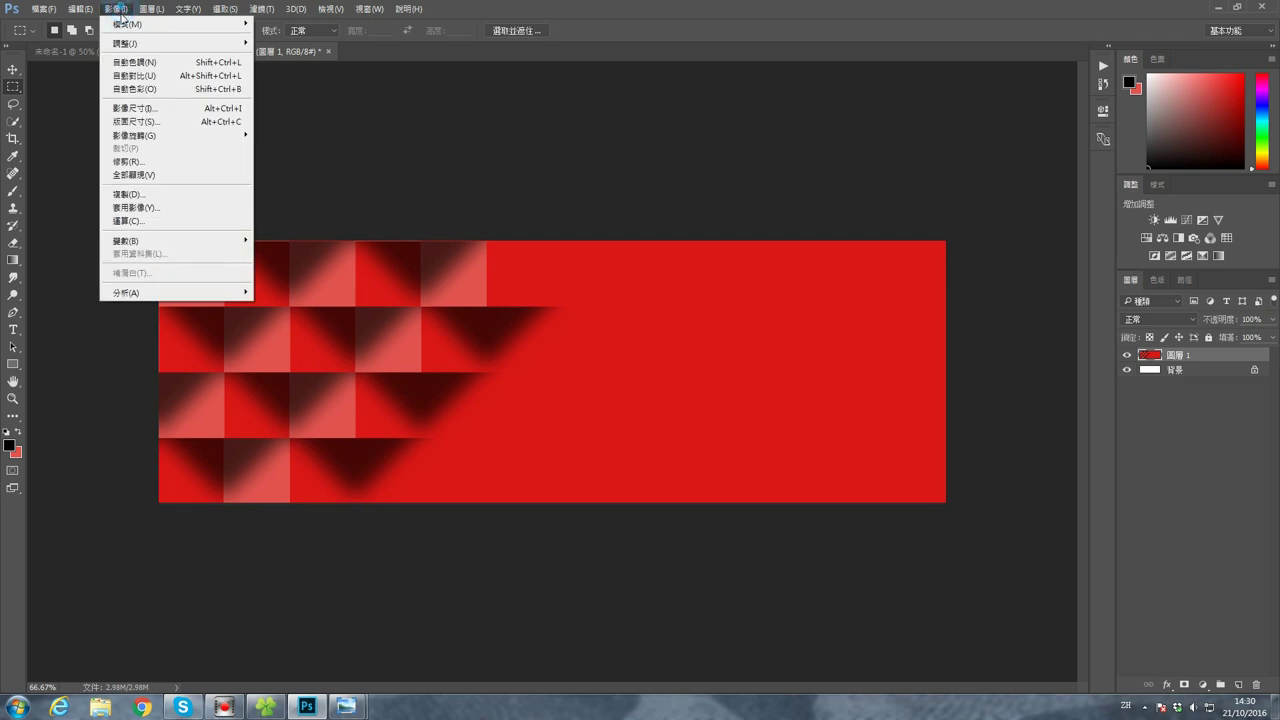
pyautogui.click(148, 122)
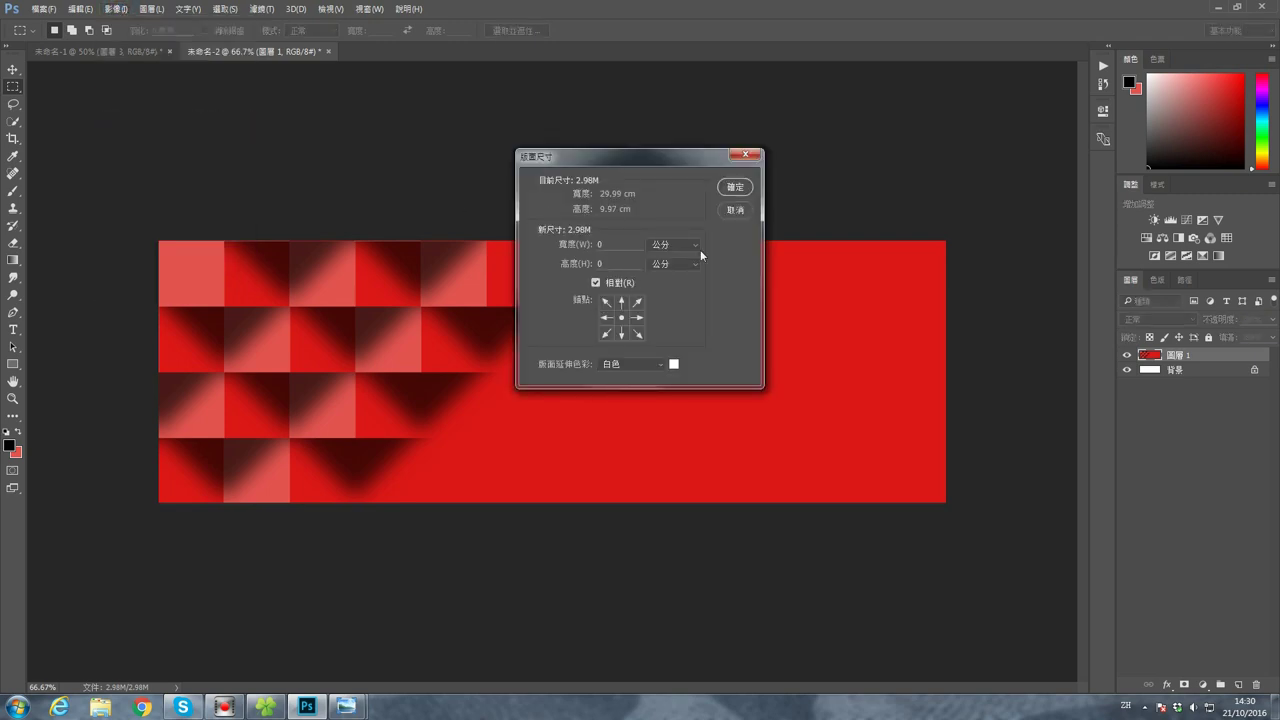
pyautogui.doubleClick(633, 246)
pyautogui.doubleClick(618, 261)
pyautogui.write('2')
pyautogui.click(737, 189)
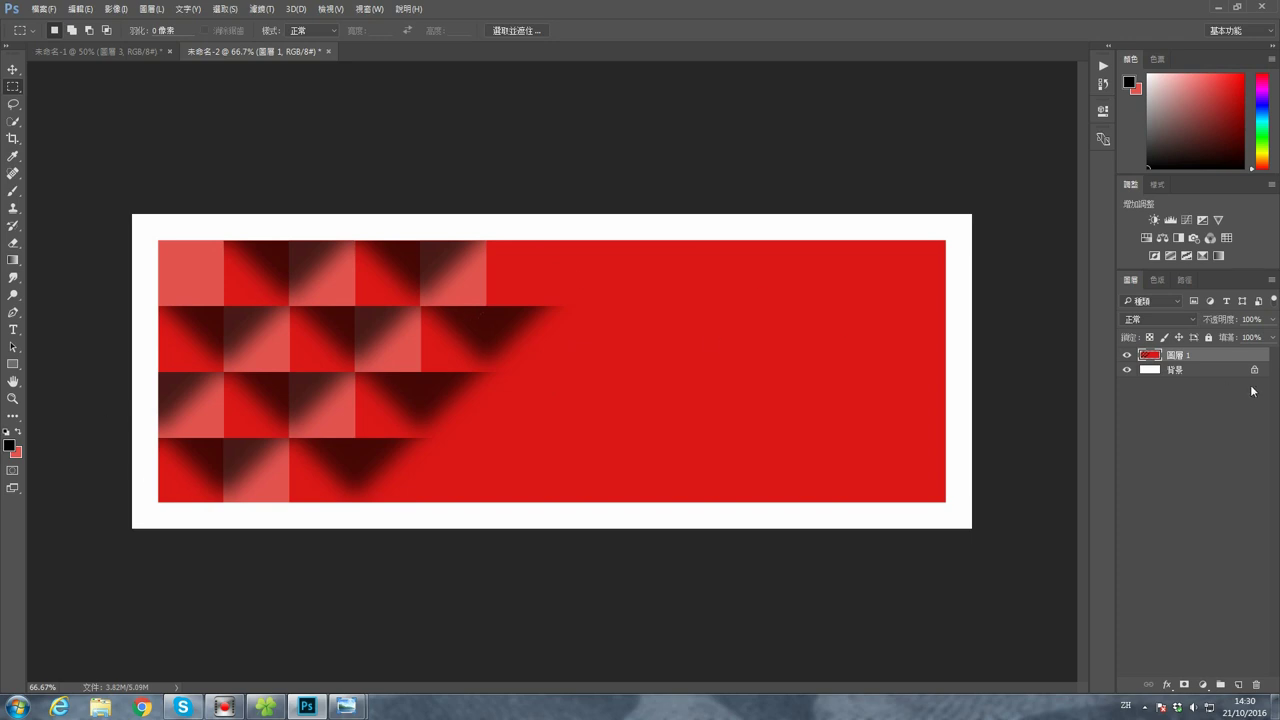
# Step: Give layer 圖層 1 a drop shadow angled at 128°
pyautogui.doubleClick(1221, 356)
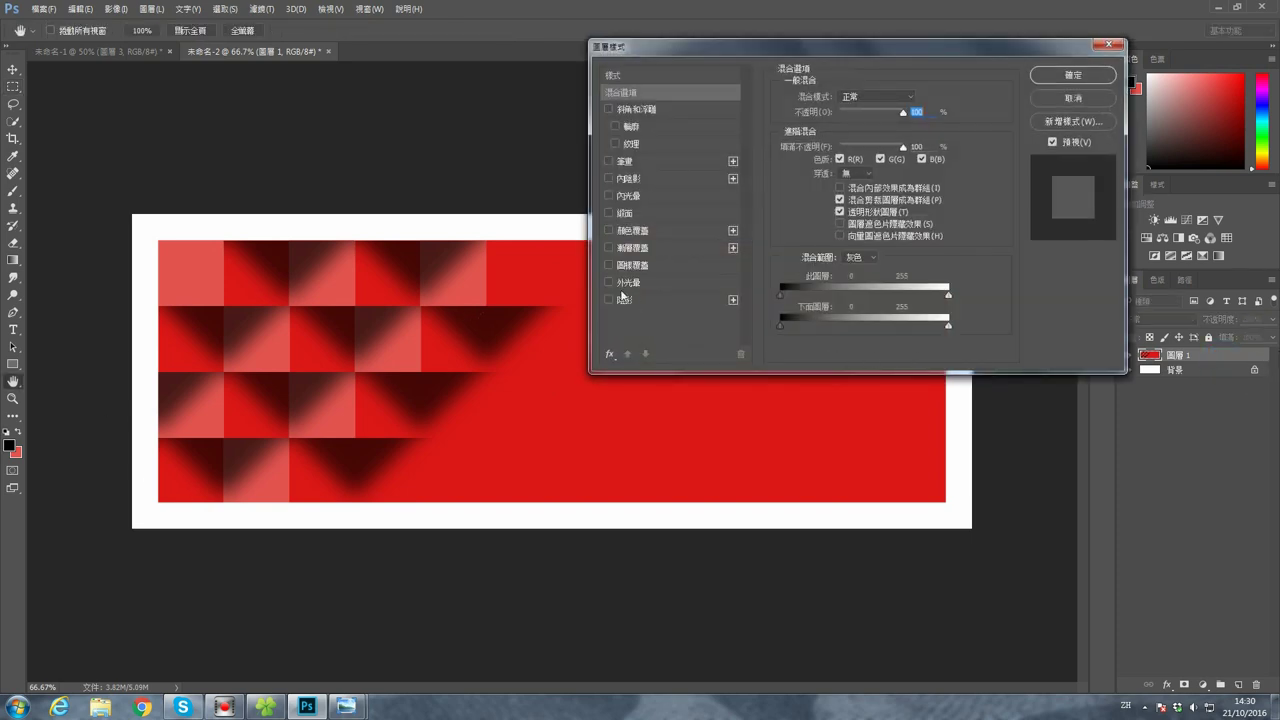
pyautogui.click(621, 300)
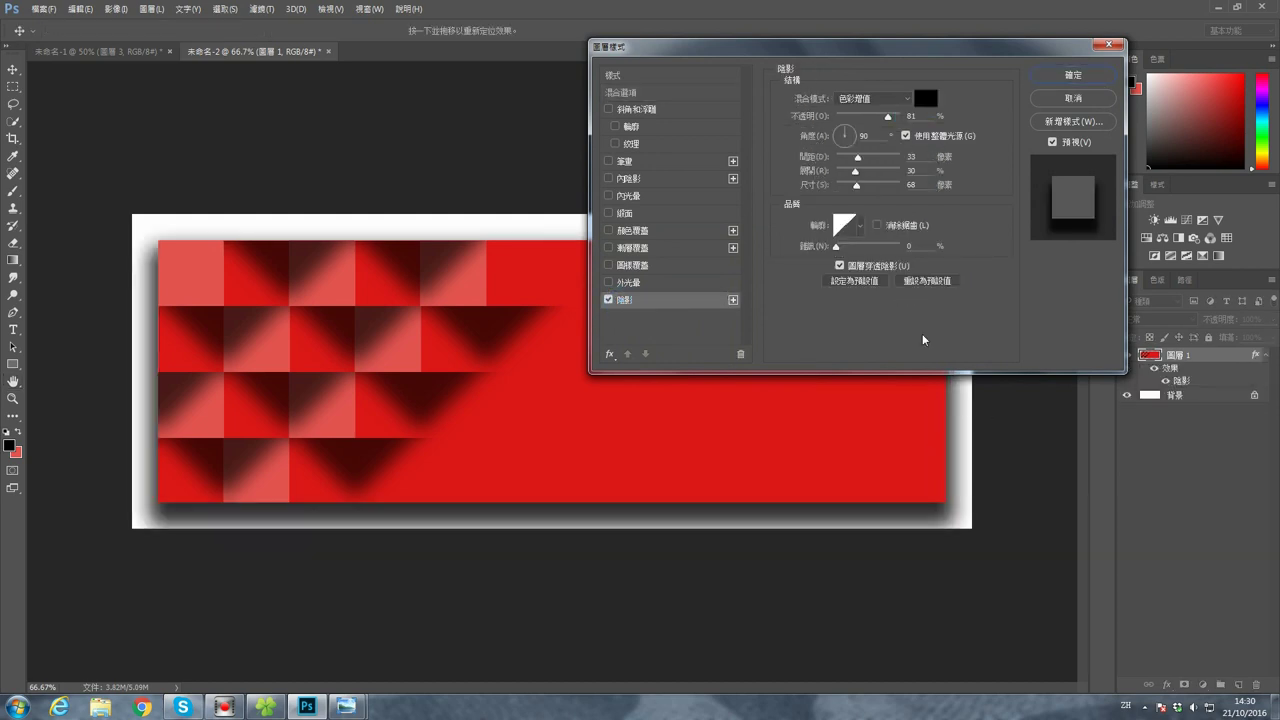
pyautogui.moveTo(848, 135); pyautogui.dragTo(840, 128)
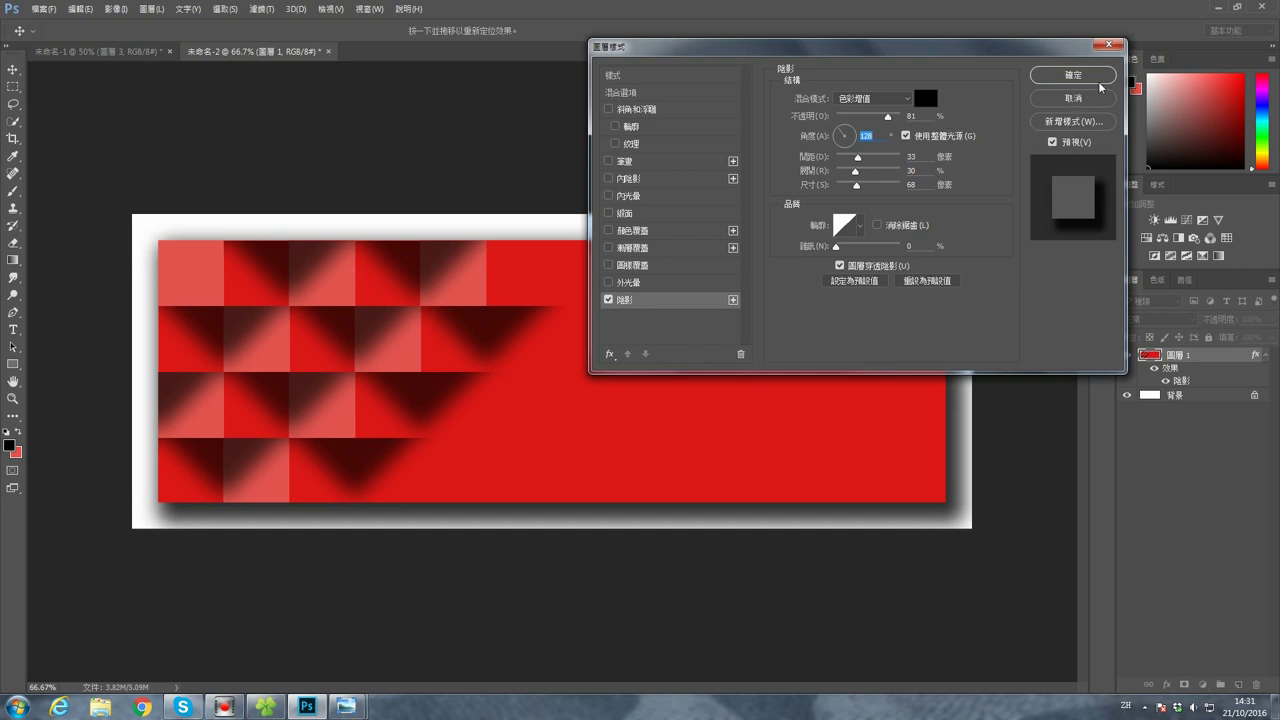
pyautogui.click(1073, 74)
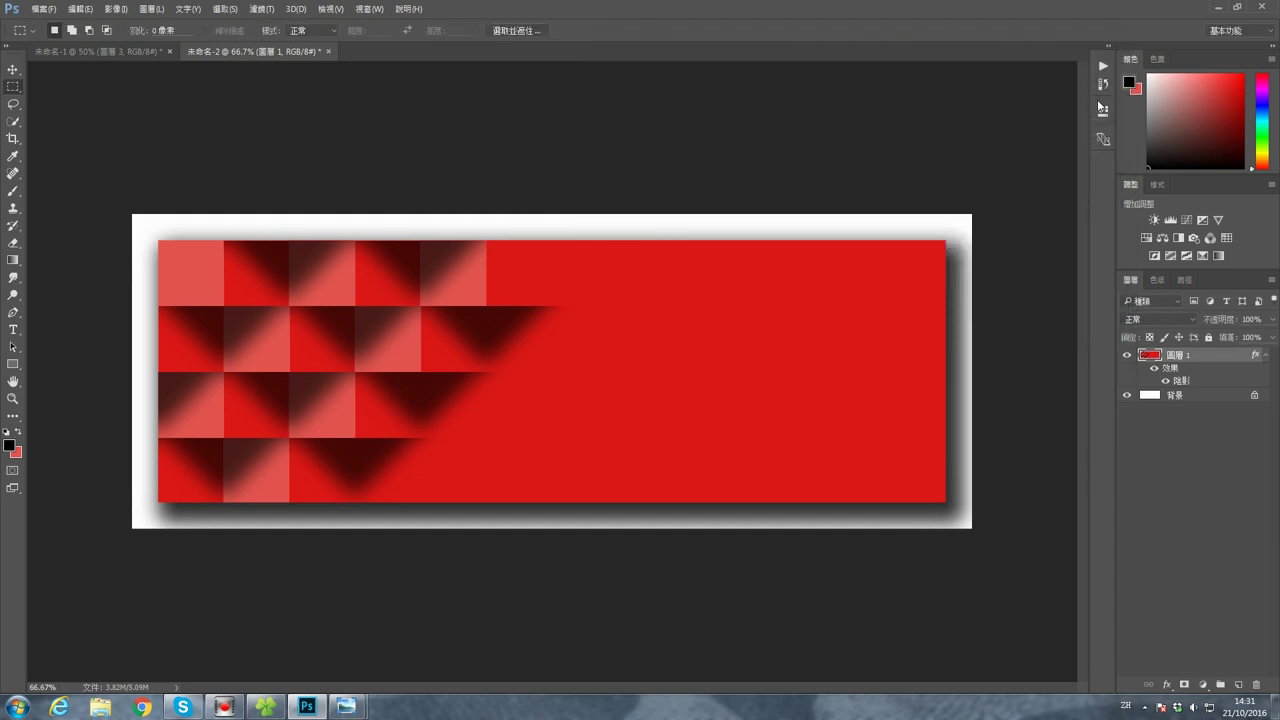